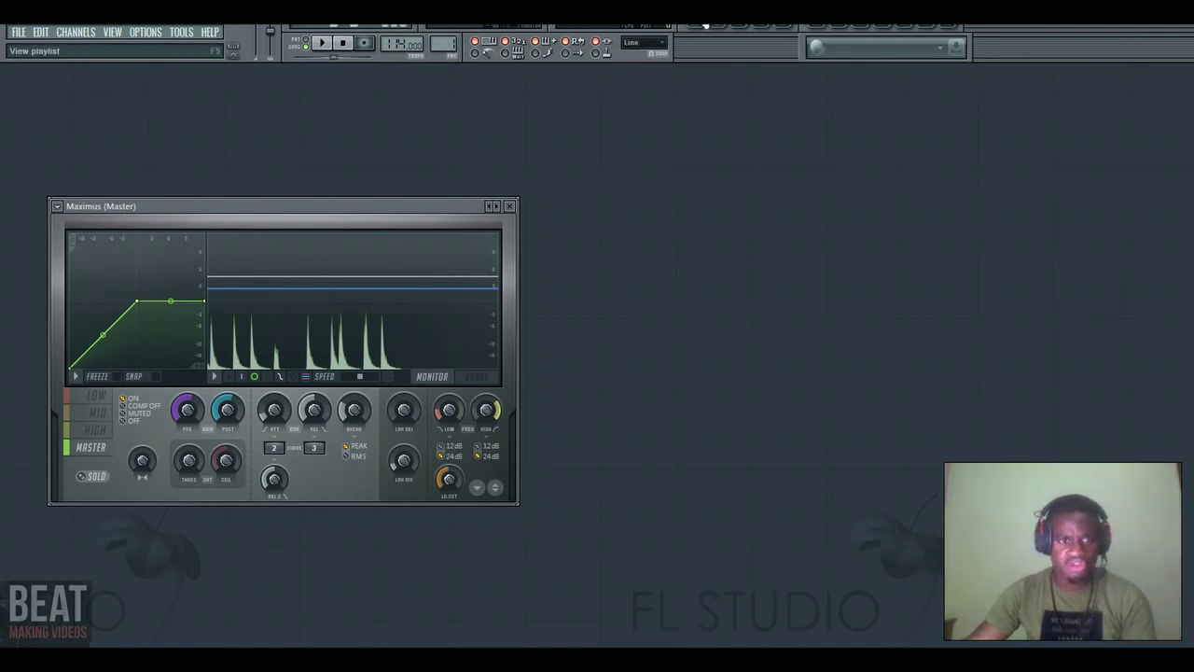
- Play the snare reggea 2 notes in the piano roll and stop playback
{"action": "left_click", "coordinate": [705, 25]}
{"action": "left_click", "coordinate": [719, 26]}
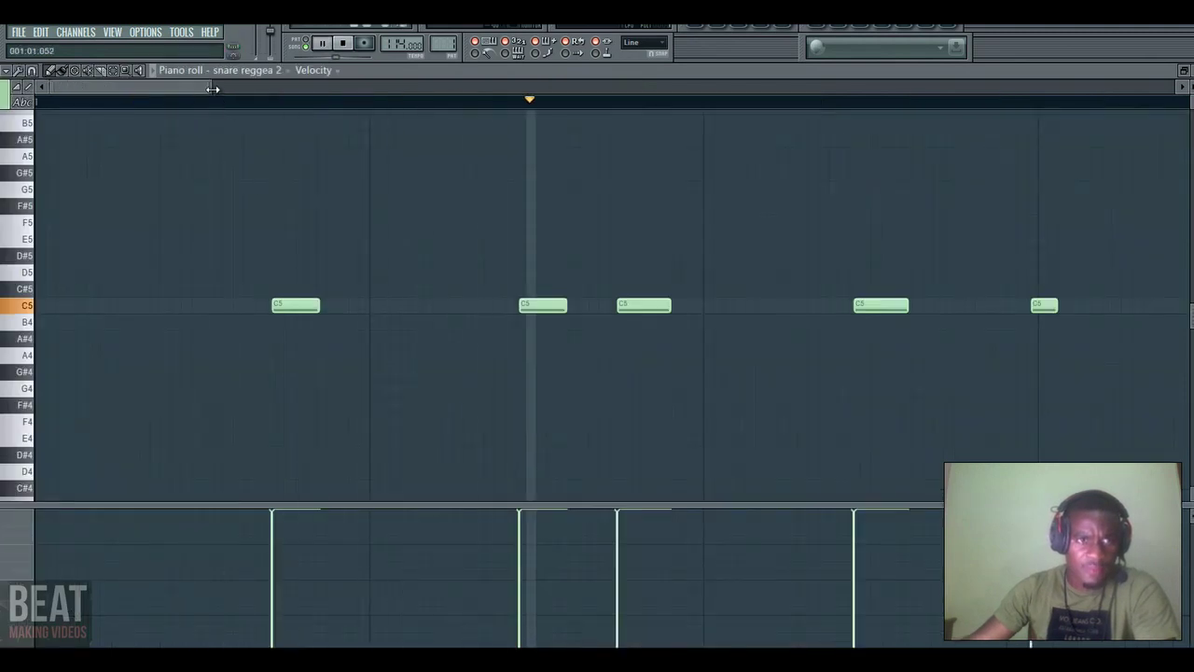
{"action": "left_click_drag", "start_coordinate": [215, 88], "coordinate": [470, 117]}
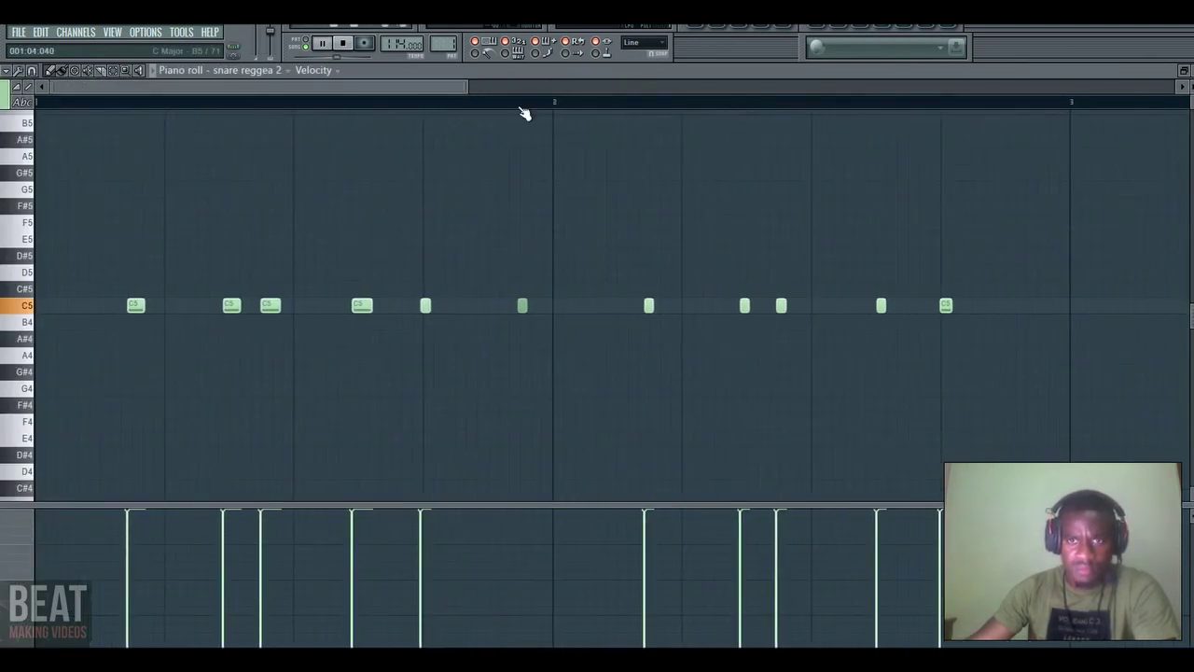
{"action": "key", "text": "space"}
- Open the Snare Baris channel's notes in the piano roll and play them back
{"action": "key", "text": "F6"}
{"action": "left_click", "coordinate": [446, 473]}
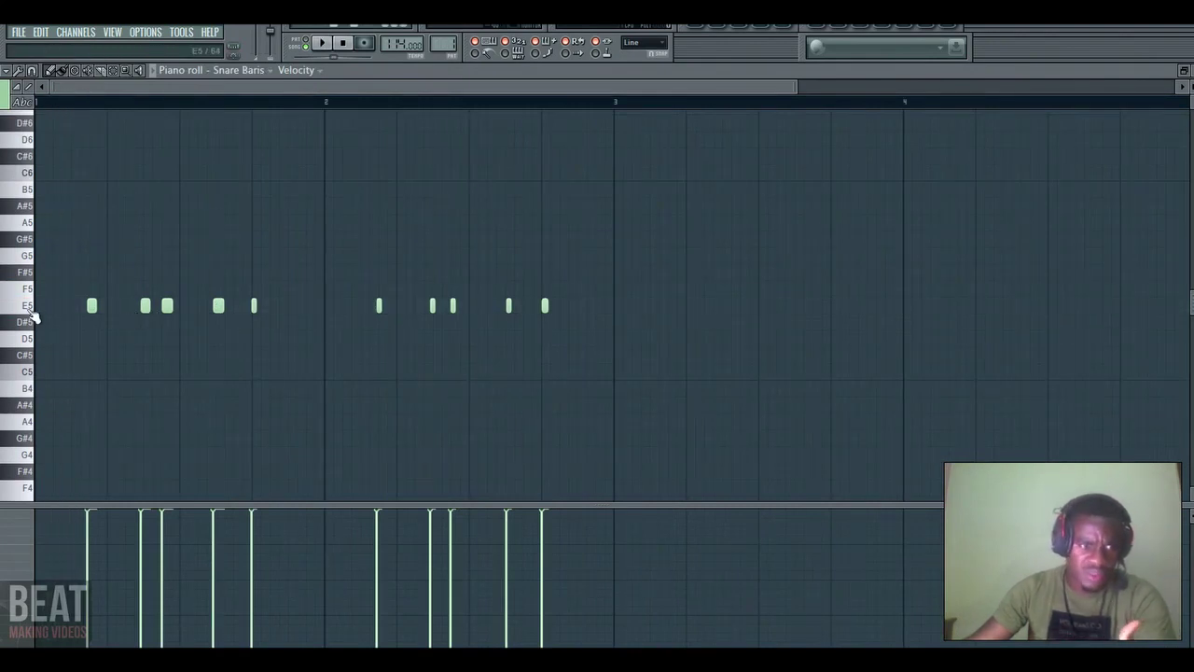
{"action": "key", "text": "space"}
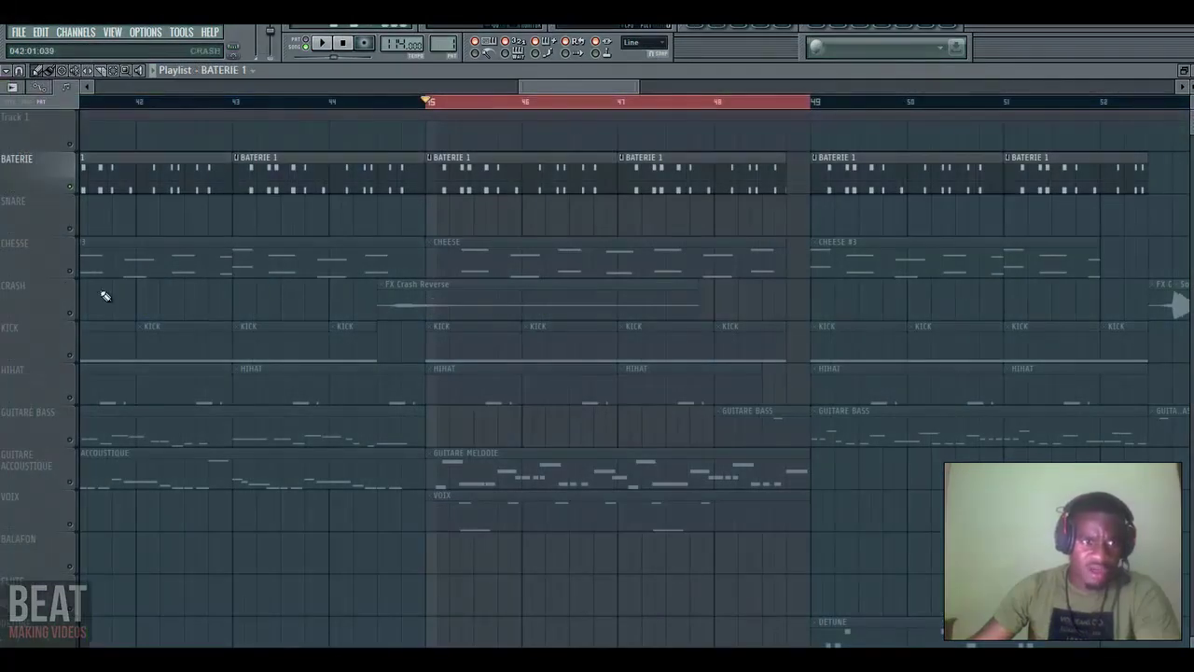
- Unmute the CHESSE playlist track and audition its Purity Trance Bleep 1 sound on its own and in the loop
{"action": "left_click", "coordinate": [71, 275]}
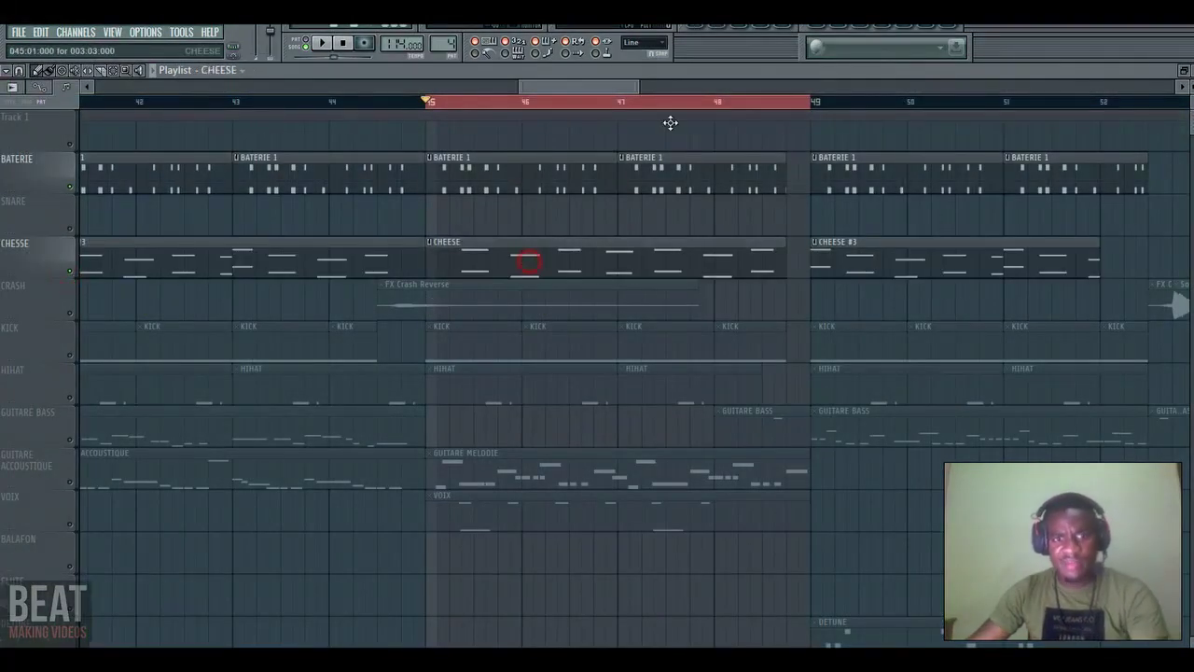
{"action": "left_click", "coordinate": [732, 27]}
{"action": "scroll", "coordinate": [412, 345], "scroll_direction": "down", "scroll_amount": 2}
{"action": "scroll", "coordinate": [414, 341], "scroll_direction": "up", "scroll_amount": 4}
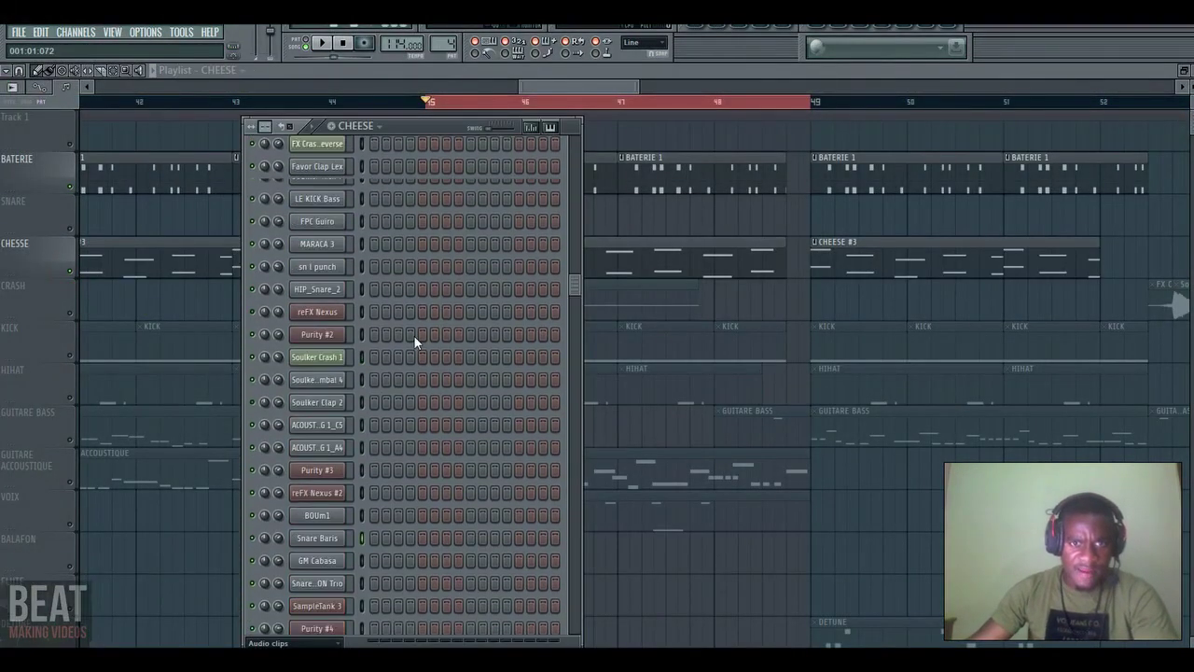
{"action": "scroll", "coordinate": [413, 335], "scroll_direction": "up", "scroll_amount": 3}
{"action": "left_click", "coordinate": [315, 371]}
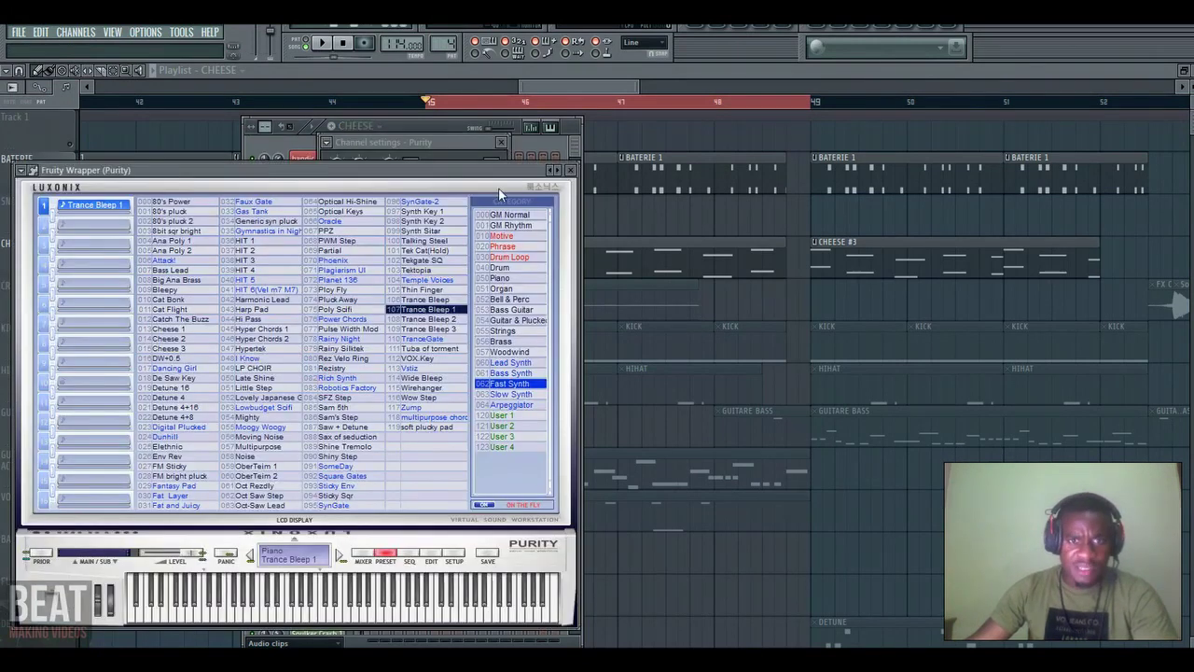
{"action": "left_click_drag", "start_coordinate": [529, 174], "coordinate": [791, 119]}
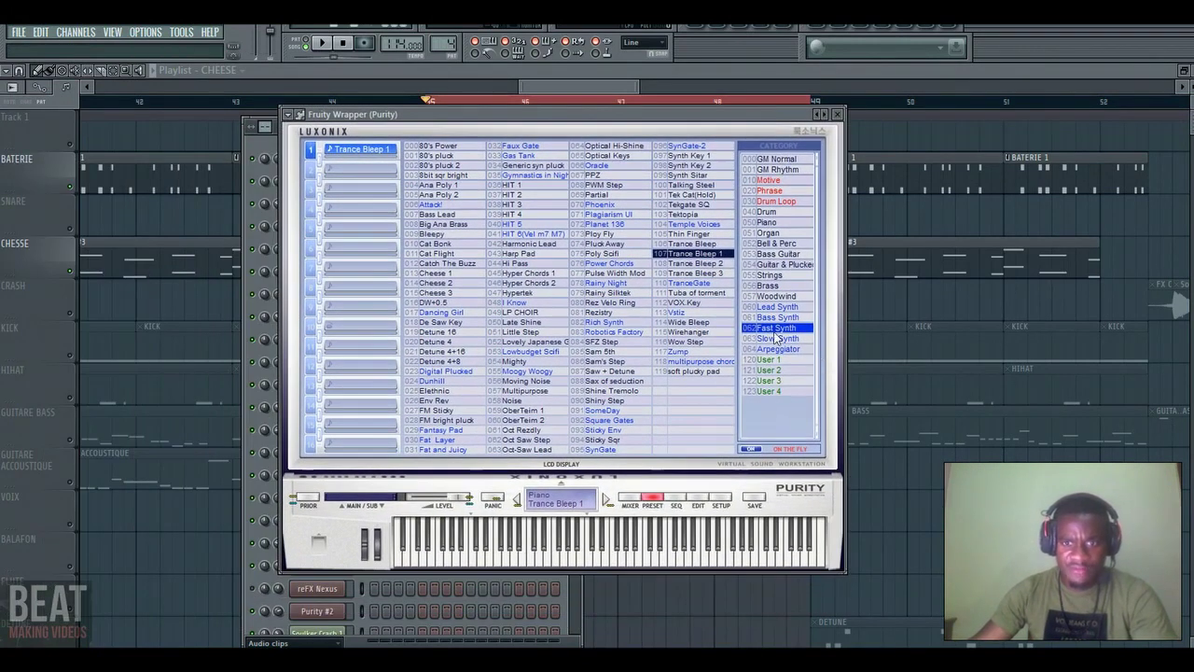
{"action": "left_click", "coordinate": [706, 550]}
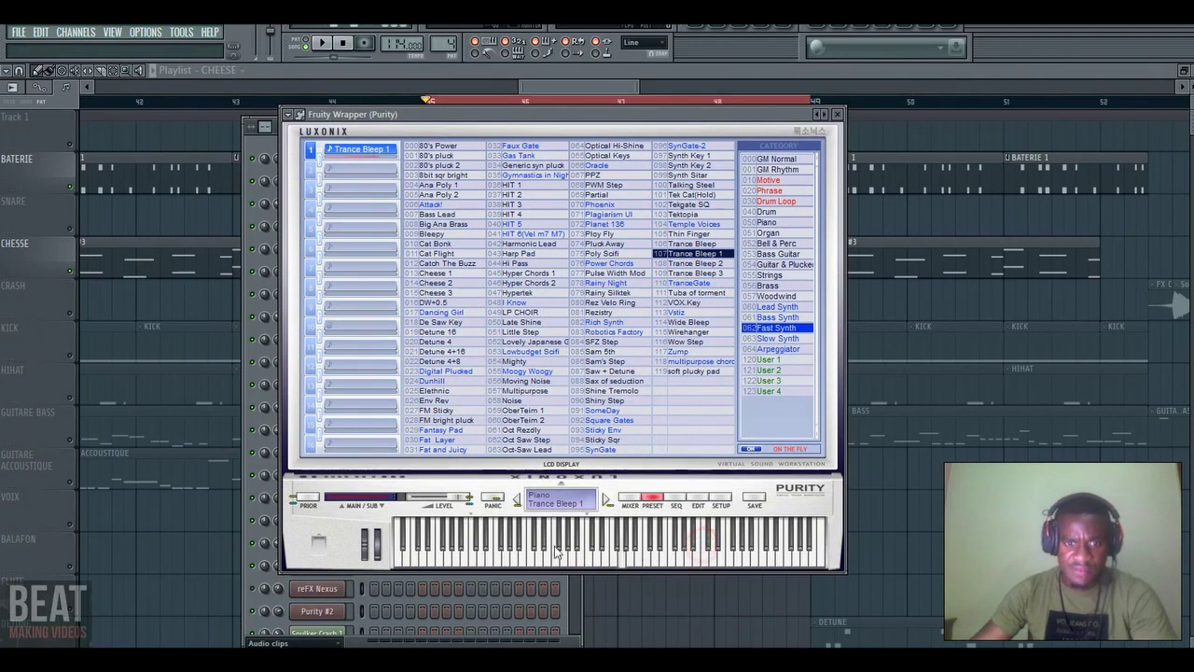
{"action": "left_click", "coordinate": [320, 43]}
{"action": "left_click", "coordinate": [605, 90]}
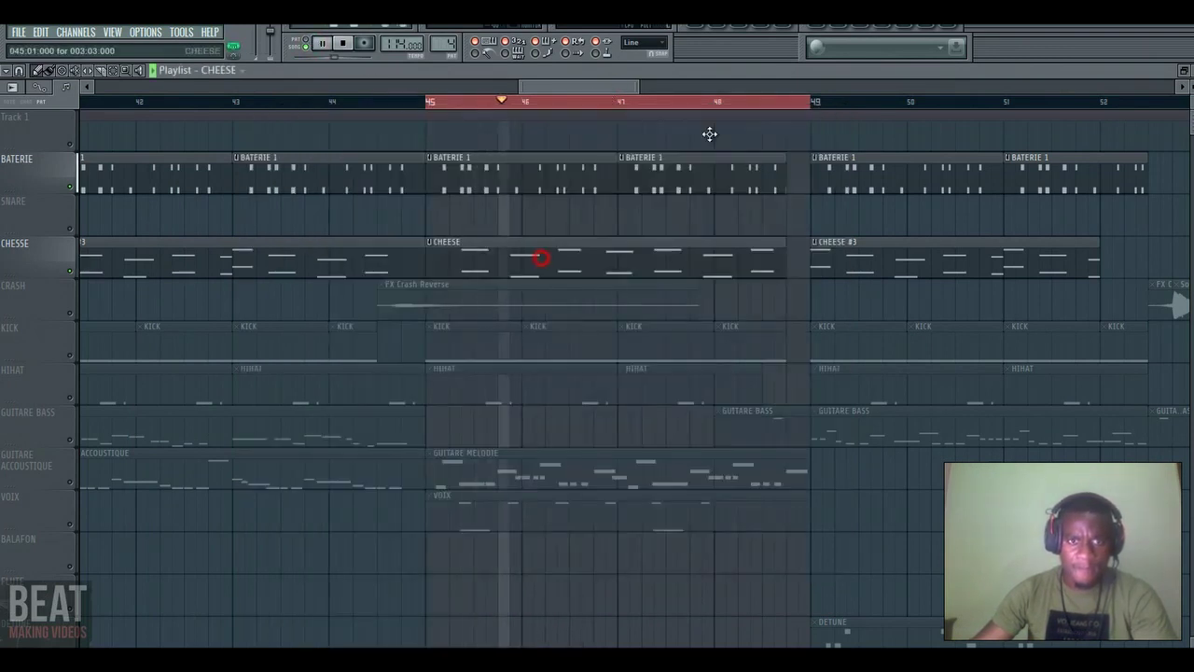
- Examine the Fruity Parametric EQ 2 curve on the Purity mixer track and close the plugin window
{"action": "key", "text": "F6"}
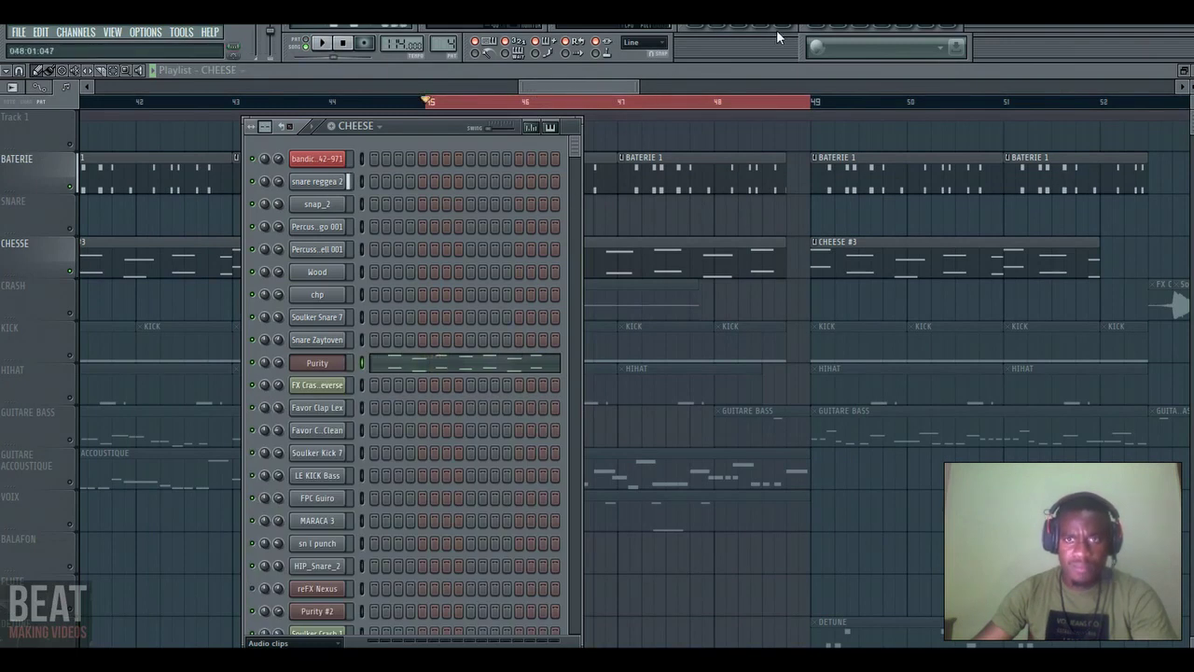
{"action": "key", "text": "F9"}
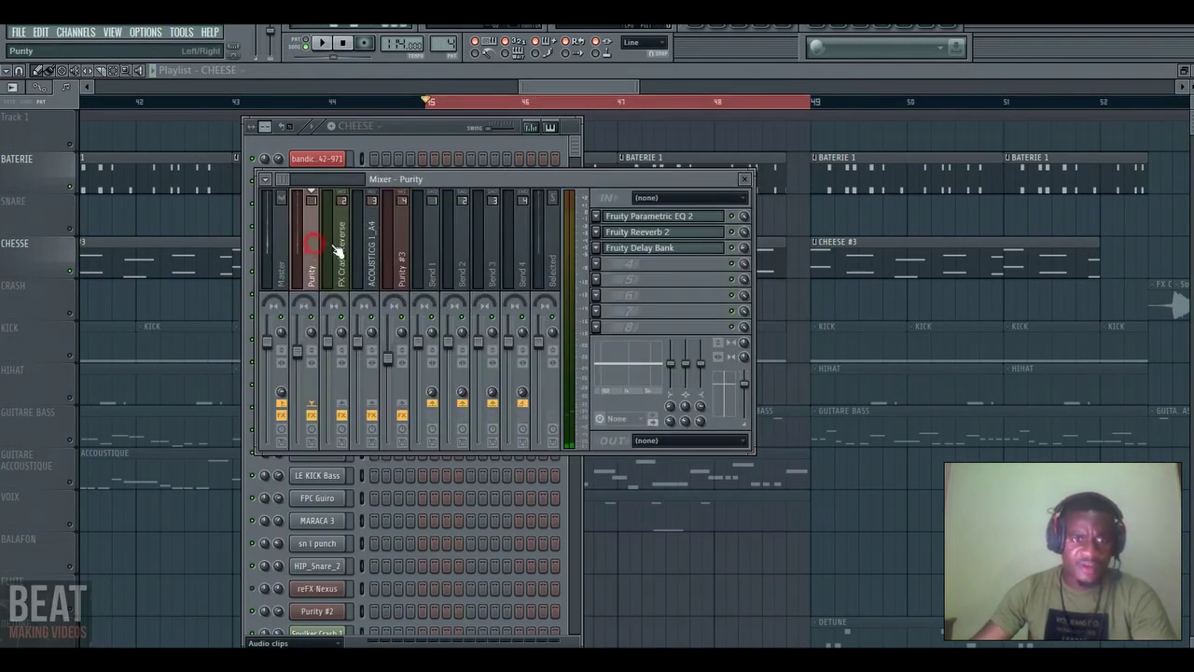
{"action": "left_click", "coordinate": [679, 216]}
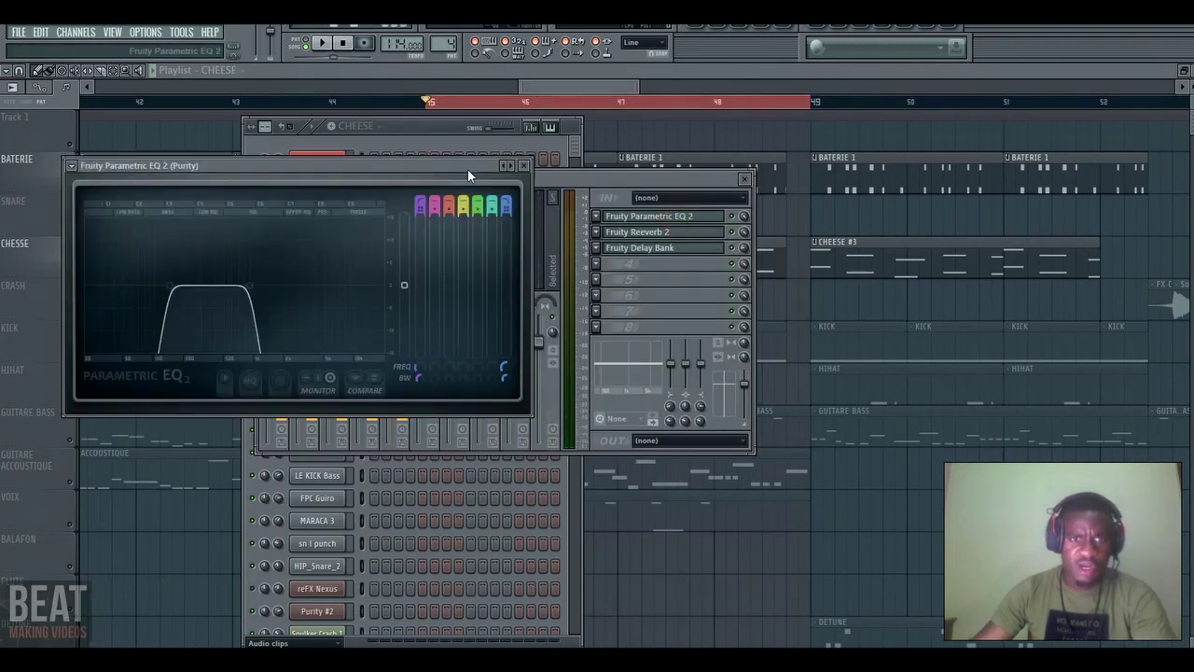
{"action": "left_click_drag", "start_coordinate": [467, 169], "coordinate": [708, 135]}
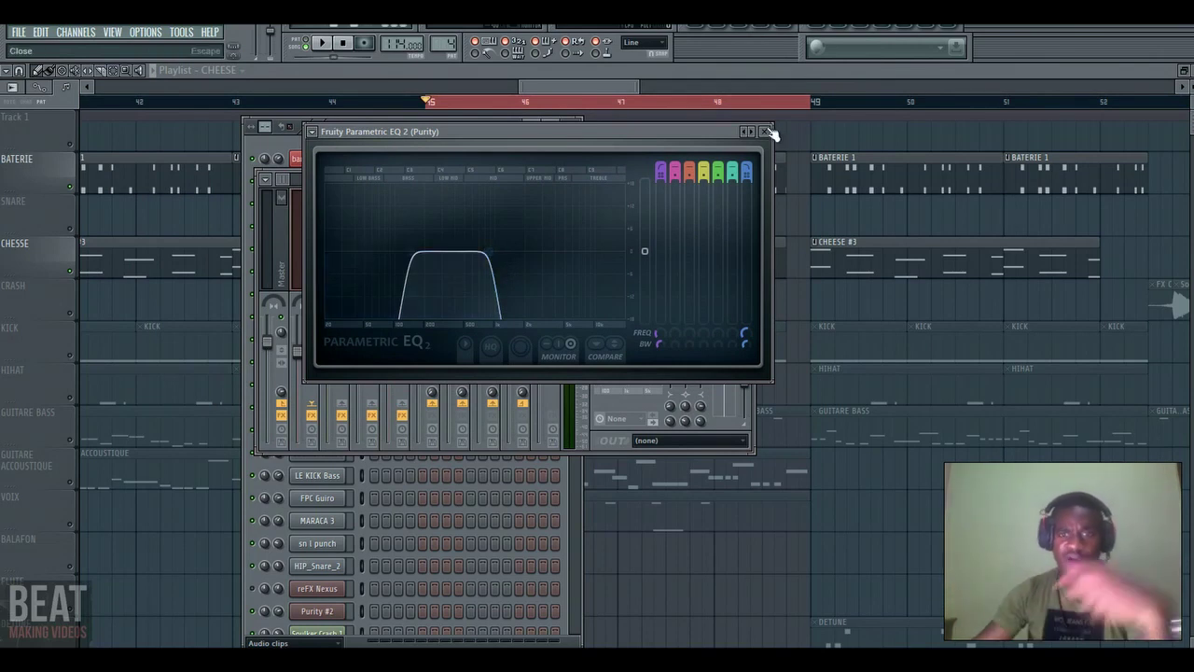
{"action": "left_click", "coordinate": [764, 131]}
- Play the drum and CHESSE loop from bar 45, closing the mixer and step sequencer to show the playlist
{"action": "key", "text": "space"}
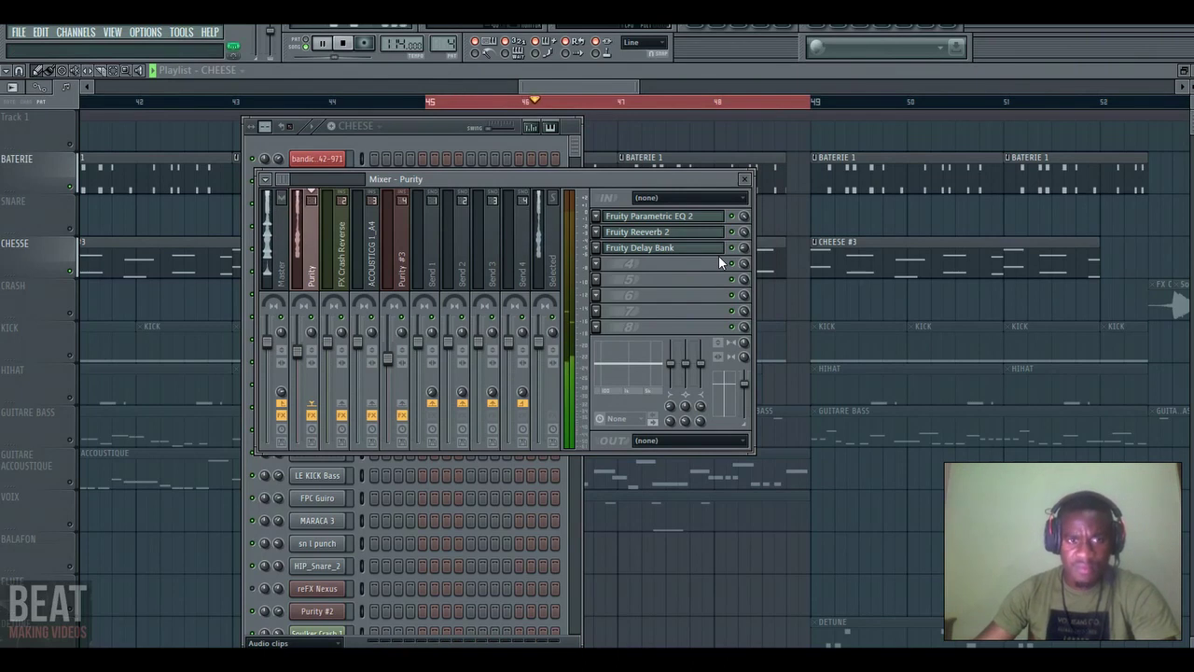
{"action": "left_click", "coordinate": [743, 178]}
{"action": "key", "text": "F6"}
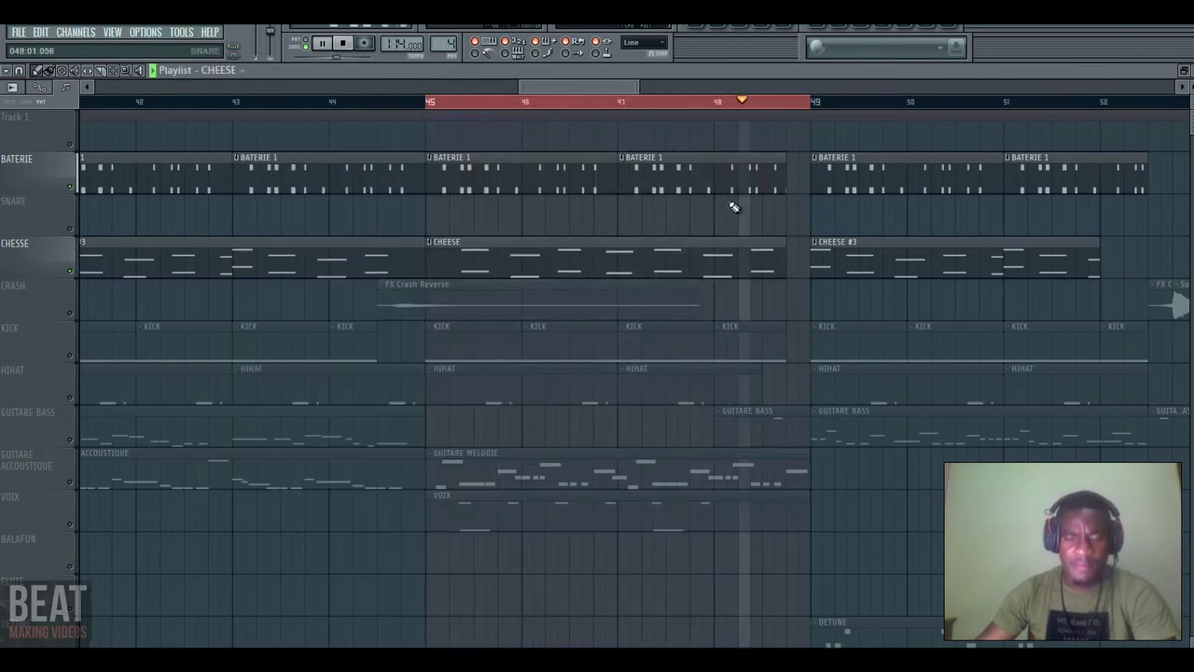
{"action": "key", "text": "space"}
- Unmute the HIHAT playlist track and play its MARACA 3 notes in the piano roll
{"action": "scroll", "coordinate": [484, 352], "scroll_direction": "down", "scroll_amount": 3}
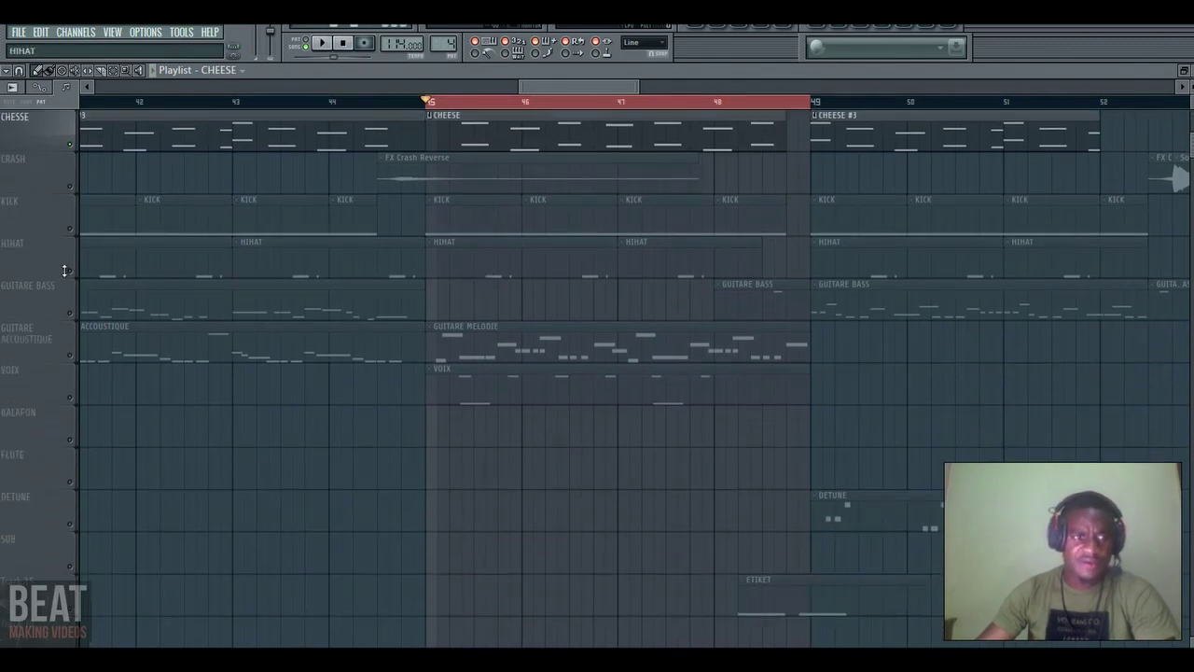
{"action": "left_click", "coordinate": [68, 271]}
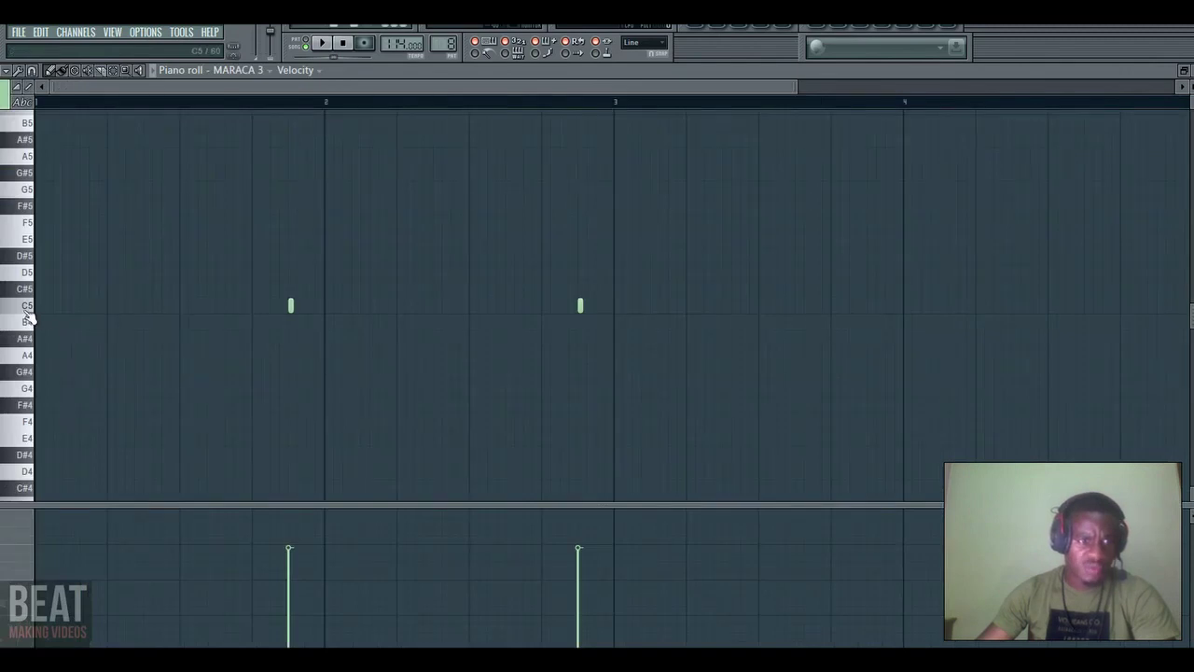
{"action": "key", "text": "space"}
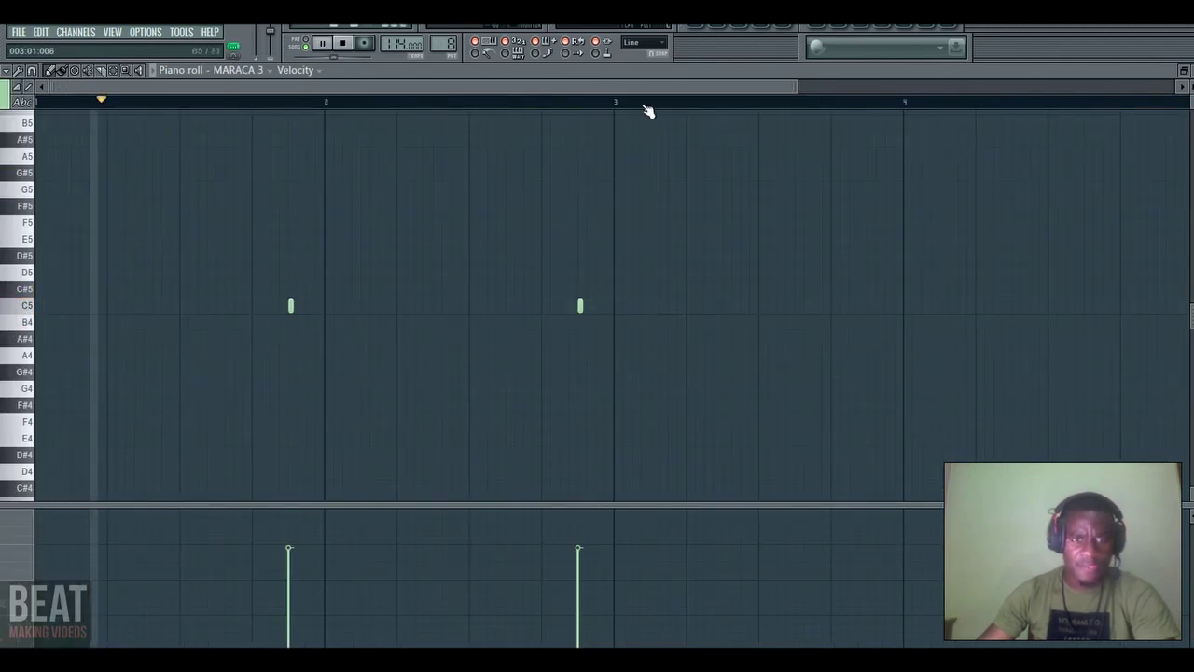
- Play the HIHAT pattern's Soulker Cymbal 4 notes in the piano roll and return to the playlist
{"action": "left_click", "coordinate": [721, 39]}
{"action": "scroll", "coordinate": [501, 422], "scroll_direction": "down", "scroll_amount": 8}
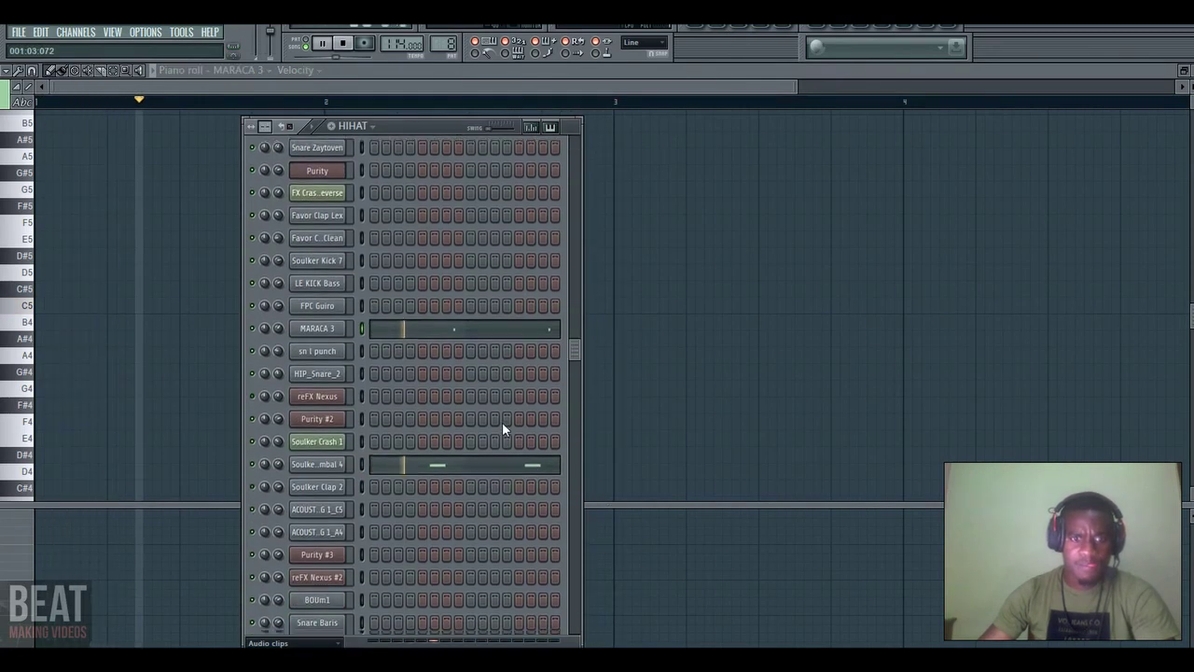
{"action": "key", "text": "space"}
{"action": "left_click", "coordinate": [416, 183]}
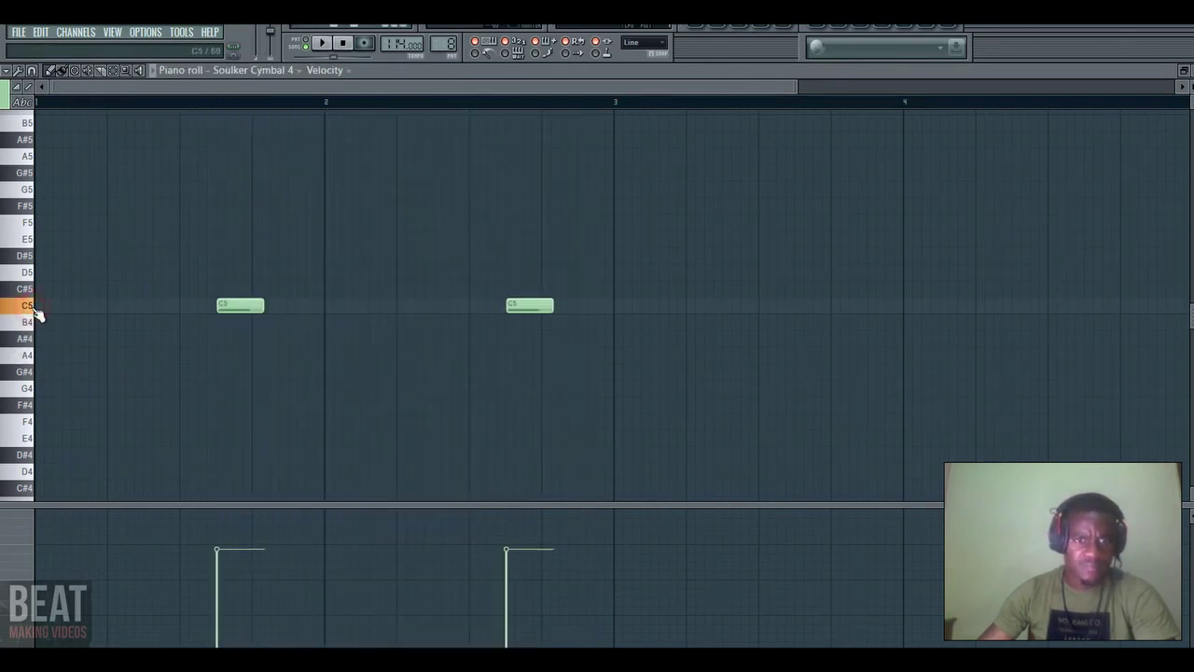
{"action": "key", "text": "space"}
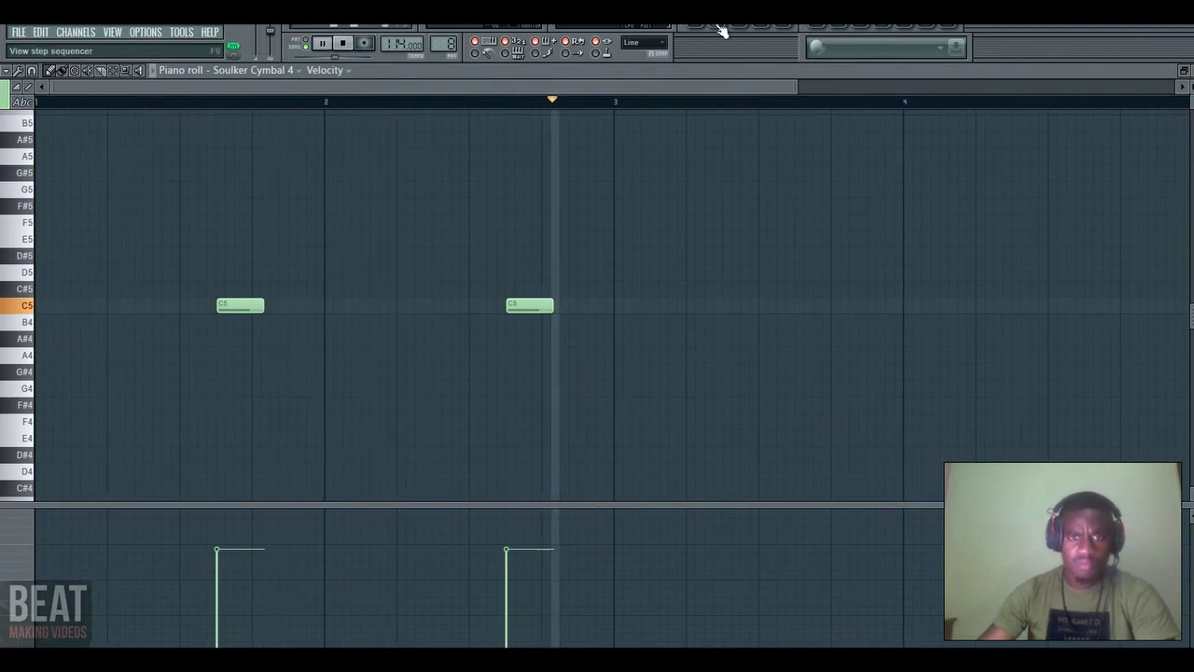
{"action": "left_click", "coordinate": [721, 31]}
{"action": "key", "text": "space"}
{"action": "left_click", "coordinate": [700, 27]}
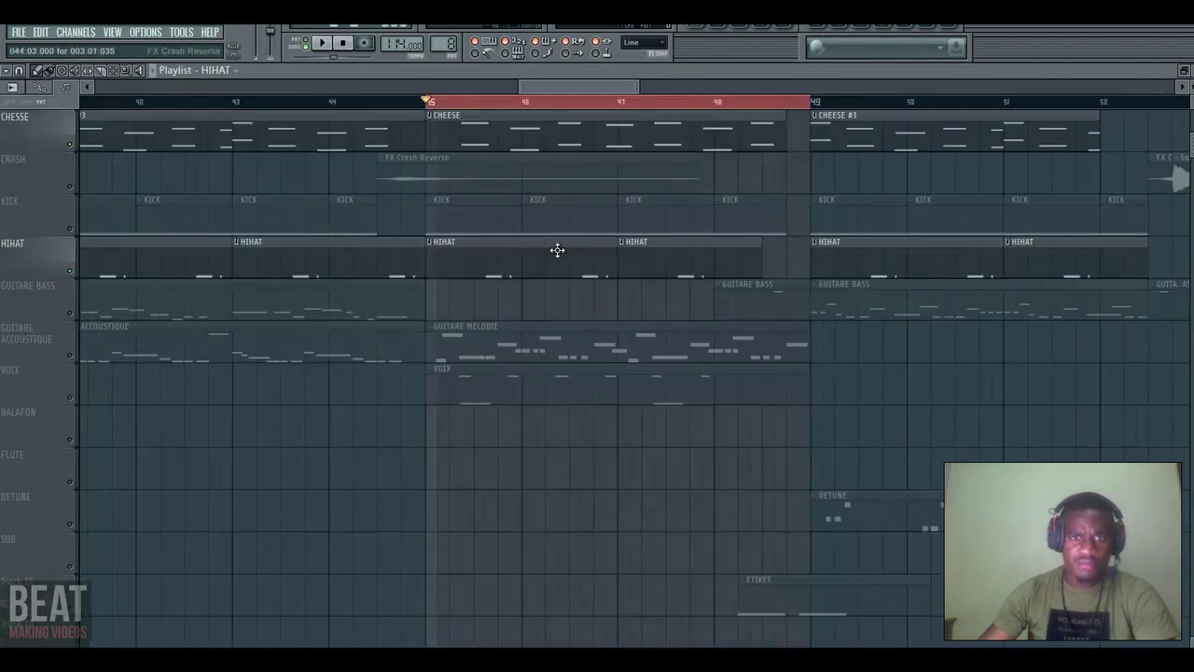
- Unmute the VOIX playlist track and open its Purity #4 notes in the piano roll
{"action": "scroll", "coordinate": [476, 317], "scroll_direction": "down", "scroll_amount": 3}
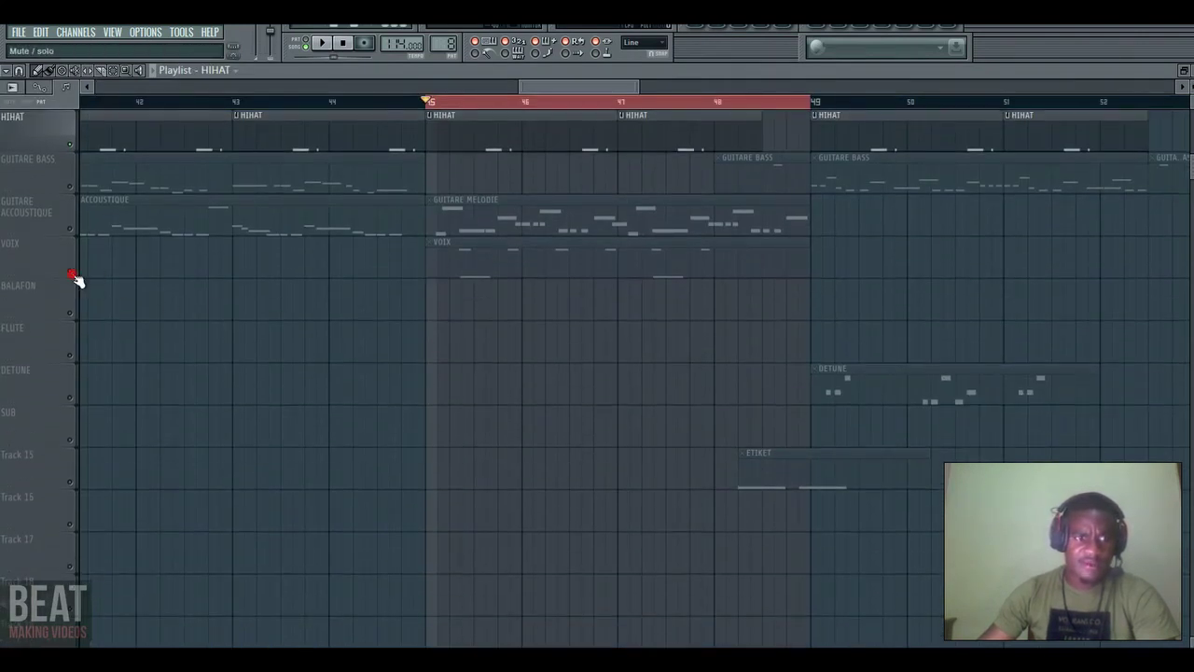
{"action": "left_click", "coordinate": [720, 25]}
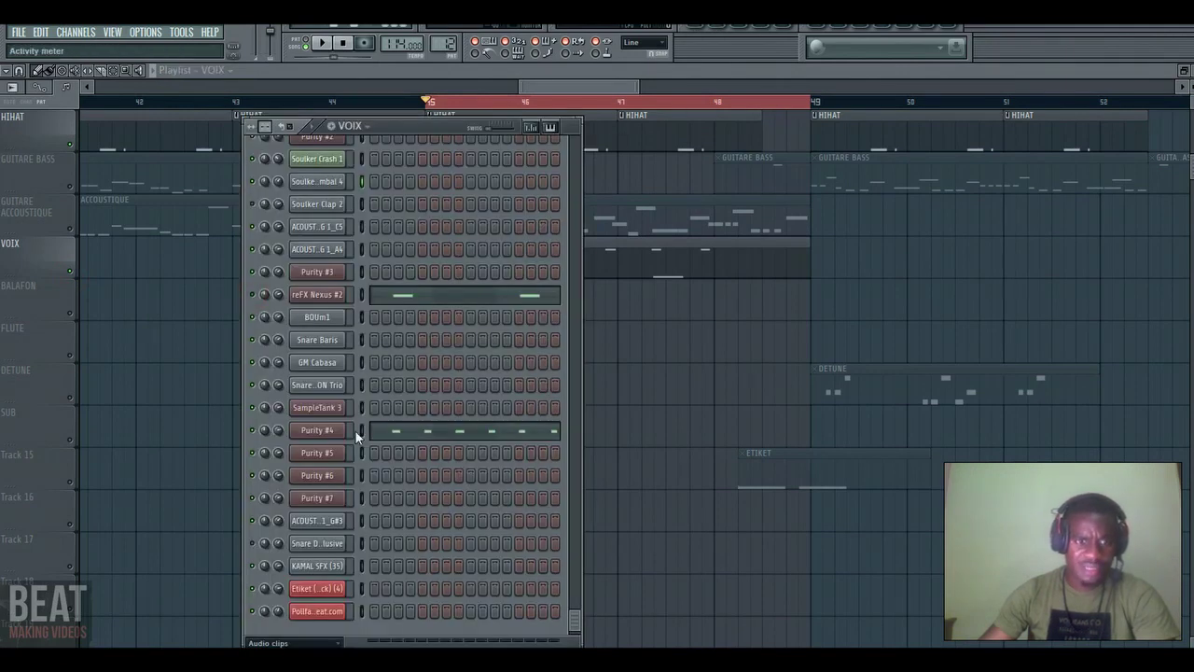
{"action": "left_click", "coordinate": [414, 429]}
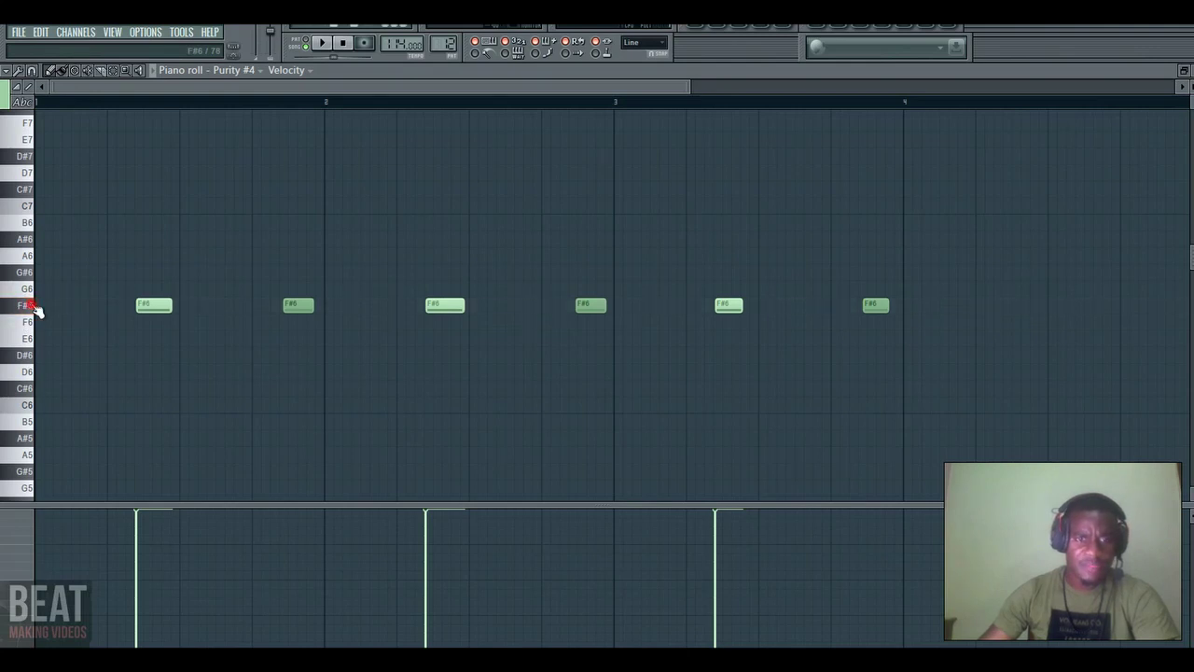
- Examine the 12.874 Km drum preset in the Purity #4 instrument and close its plugin window
{"action": "left_click", "coordinate": [728, 30]}
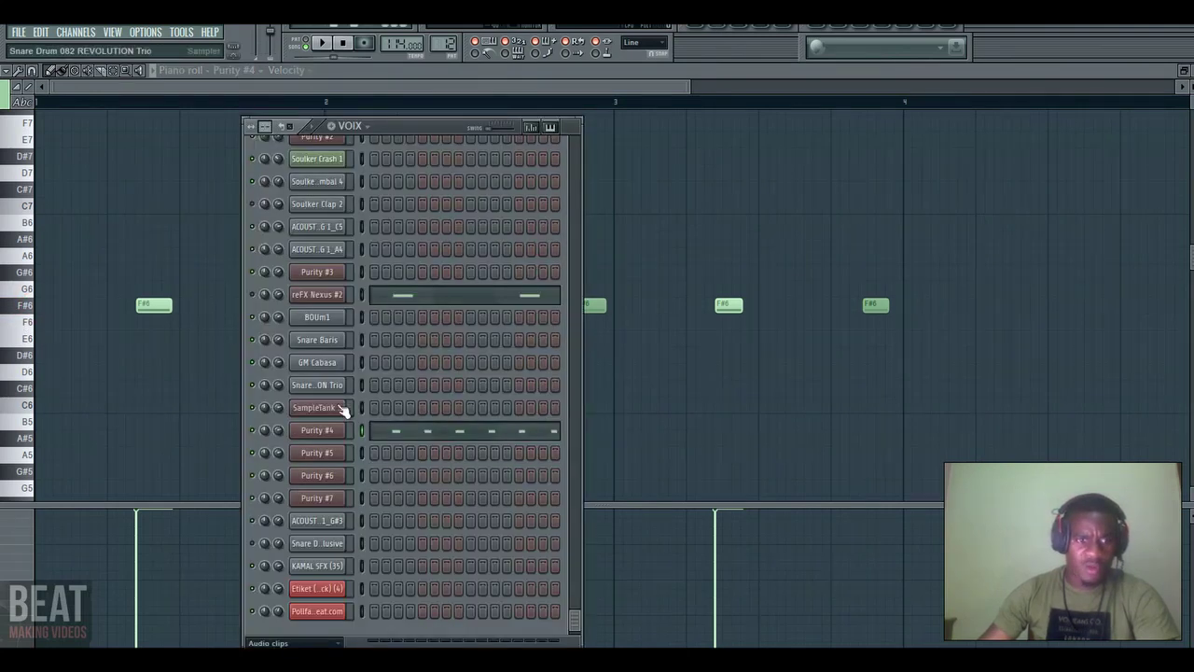
{"action": "left_click", "coordinate": [338, 429]}
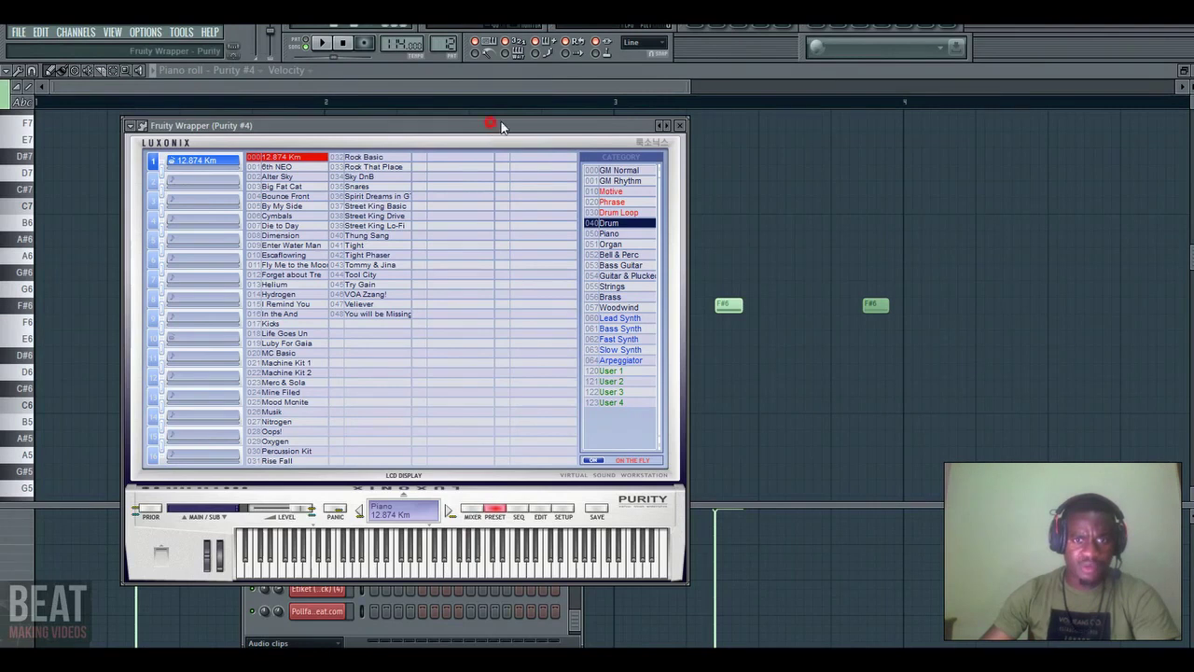
{"action": "left_click_drag", "start_coordinate": [501, 126], "coordinate": [574, 113]}
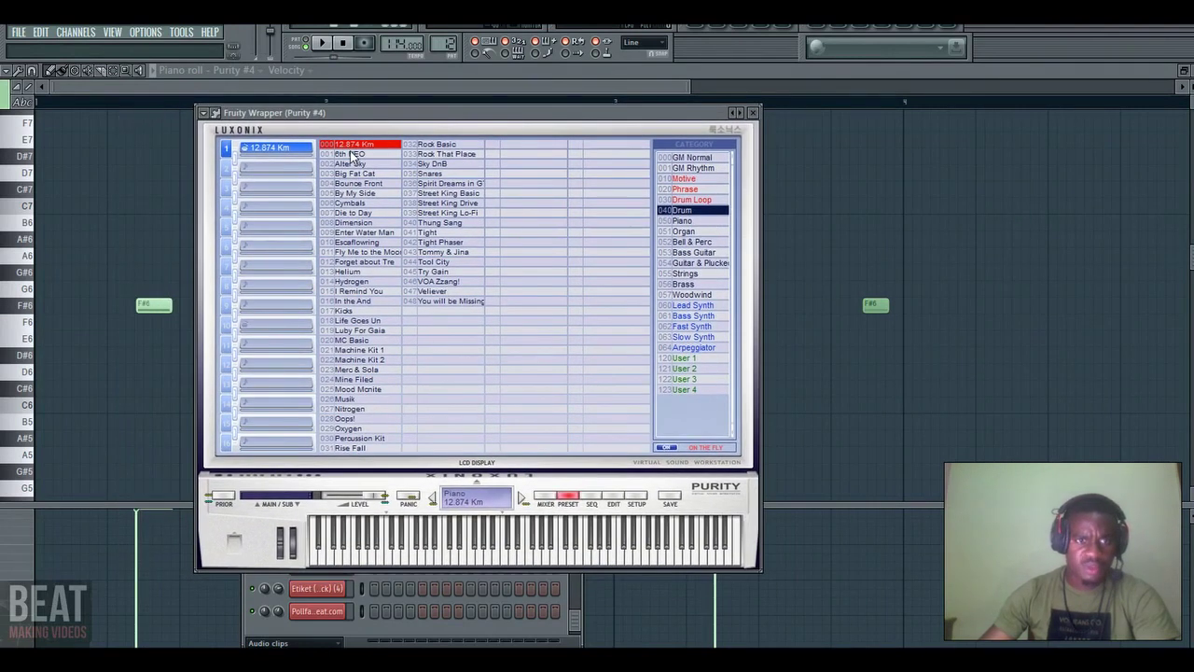
{"action": "left_click", "coordinate": [752, 113]}
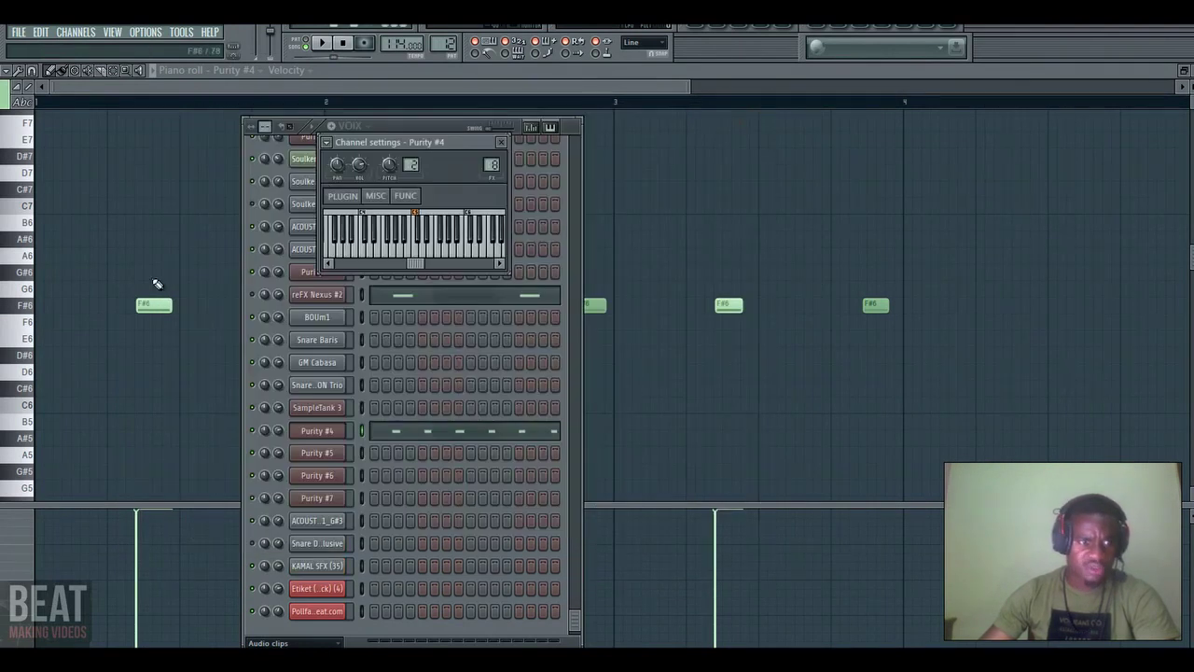
- Compare the VOIX pattern with the reFX Nexus #2 channel muted and unmuted during playback, and examine that channel's notes
{"action": "key", "text": "space"}
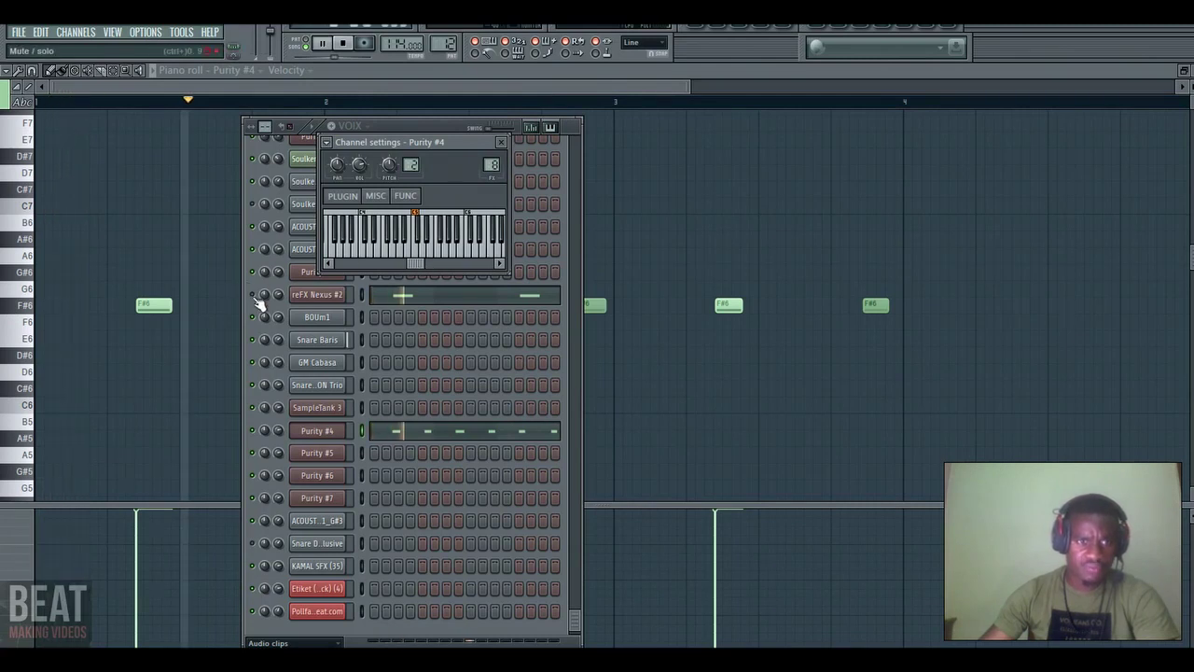
{"action": "left_click", "coordinate": [253, 296]}
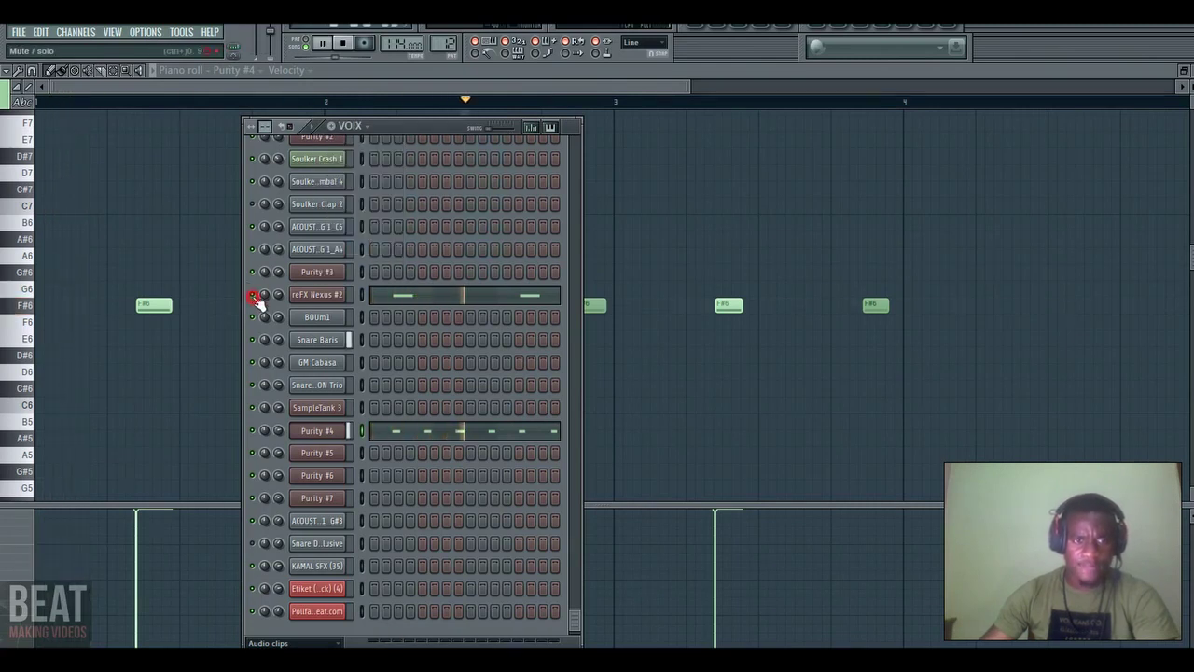
{"action": "left_click", "coordinate": [556, 296]}
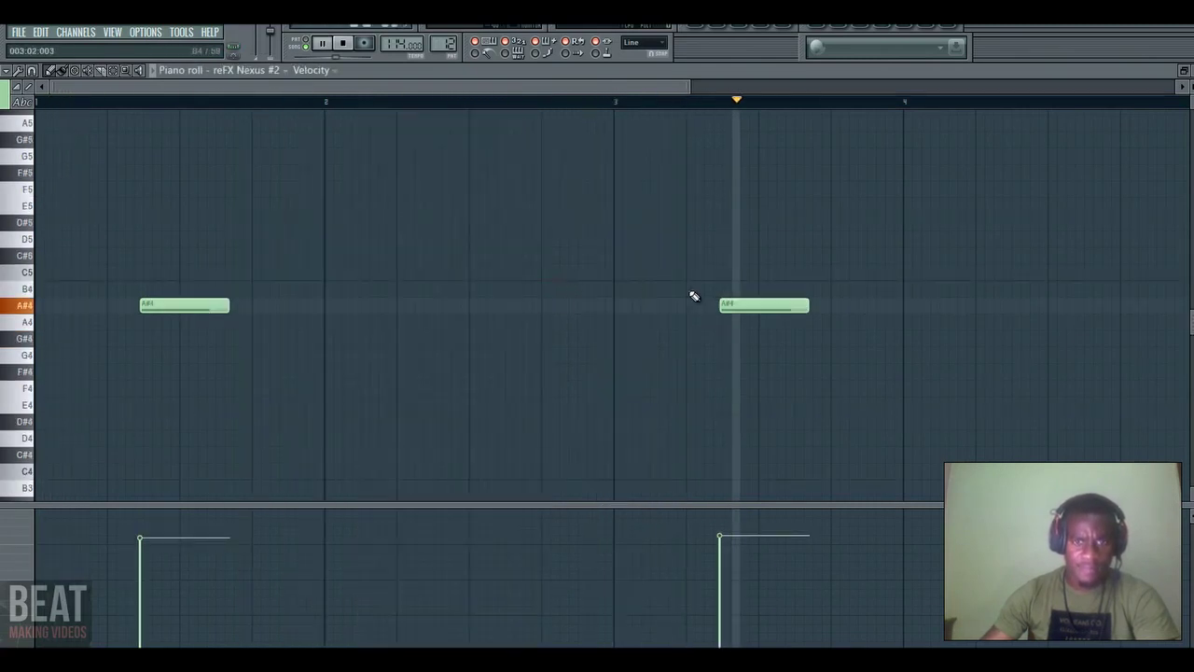
{"action": "key", "text": "space"}
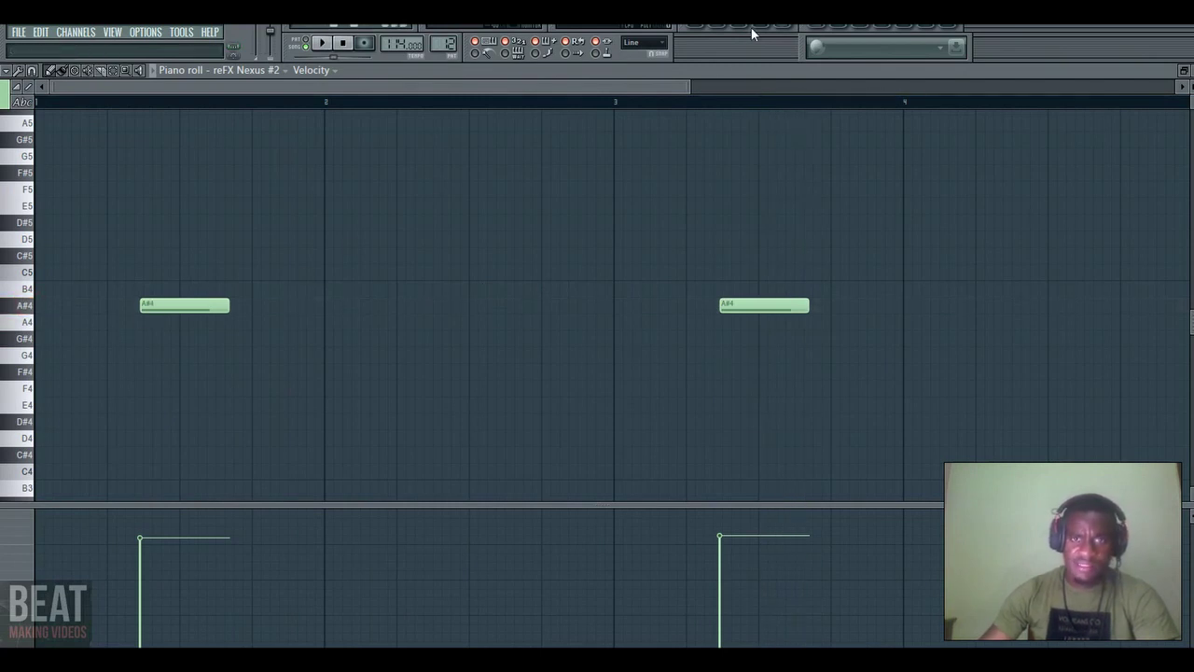
{"action": "left_click", "coordinate": [712, 24]}
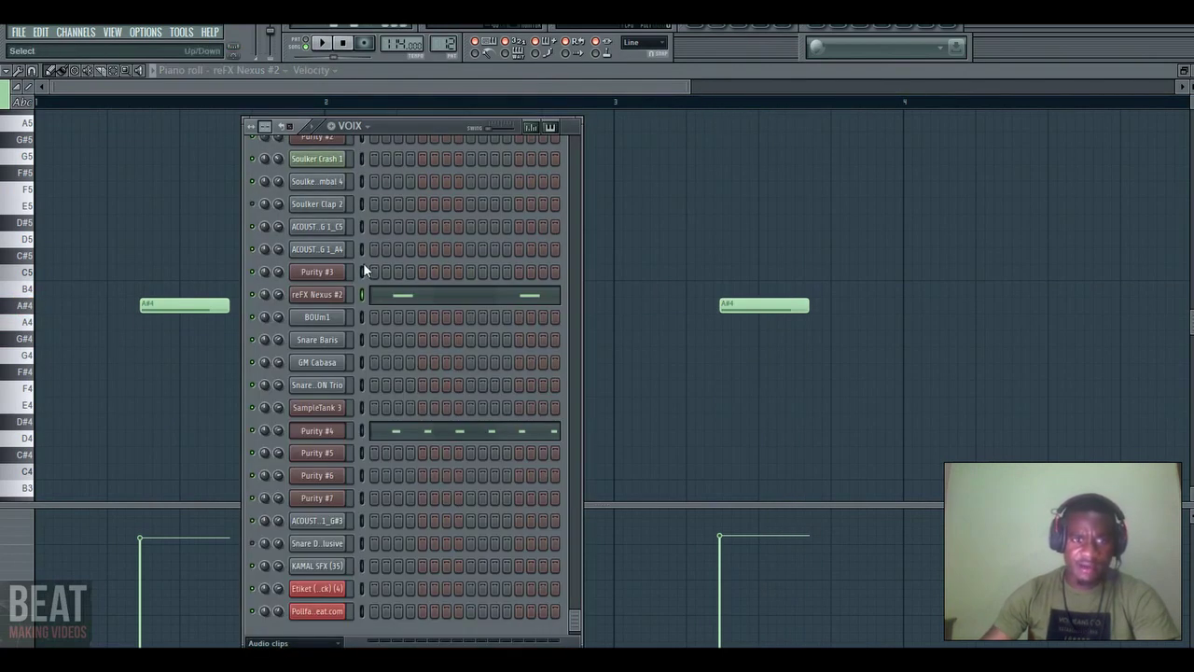
- Examine the BWB GT Lonley preset in the reFX Nexus #2 instrument and close its plugin window
{"action": "left_click", "coordinate": [323, 293]}
{"action": "left_click", "coordinate": [736, 295]}
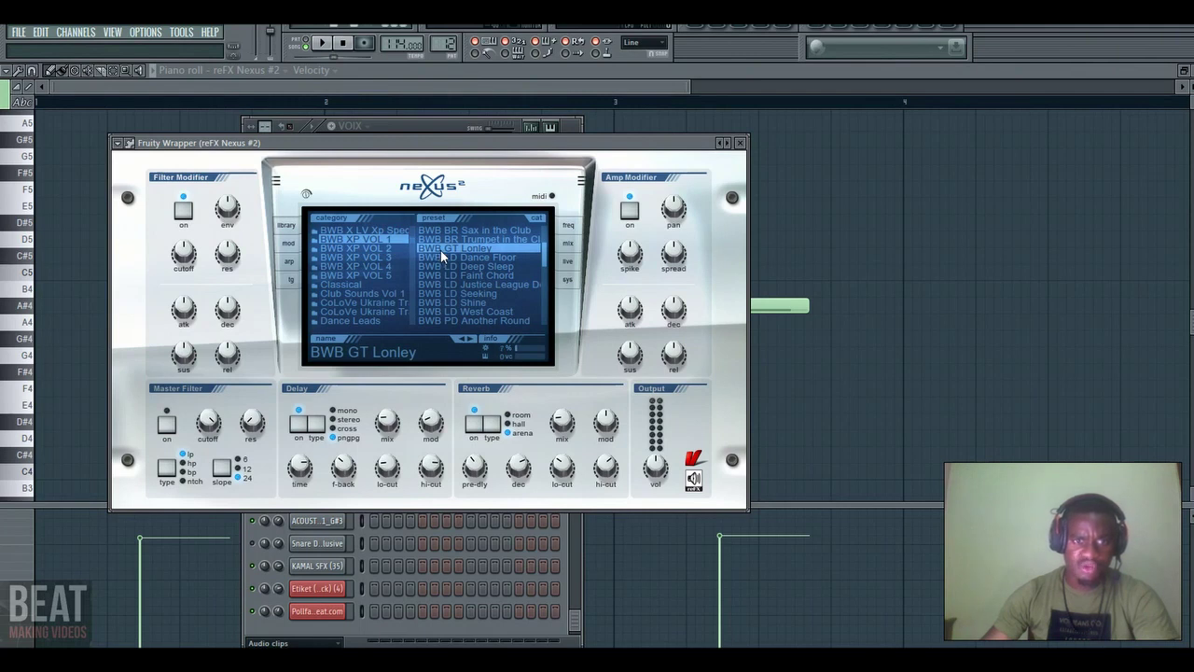
{"action": "left_click", "coordinate": [743, 144]}
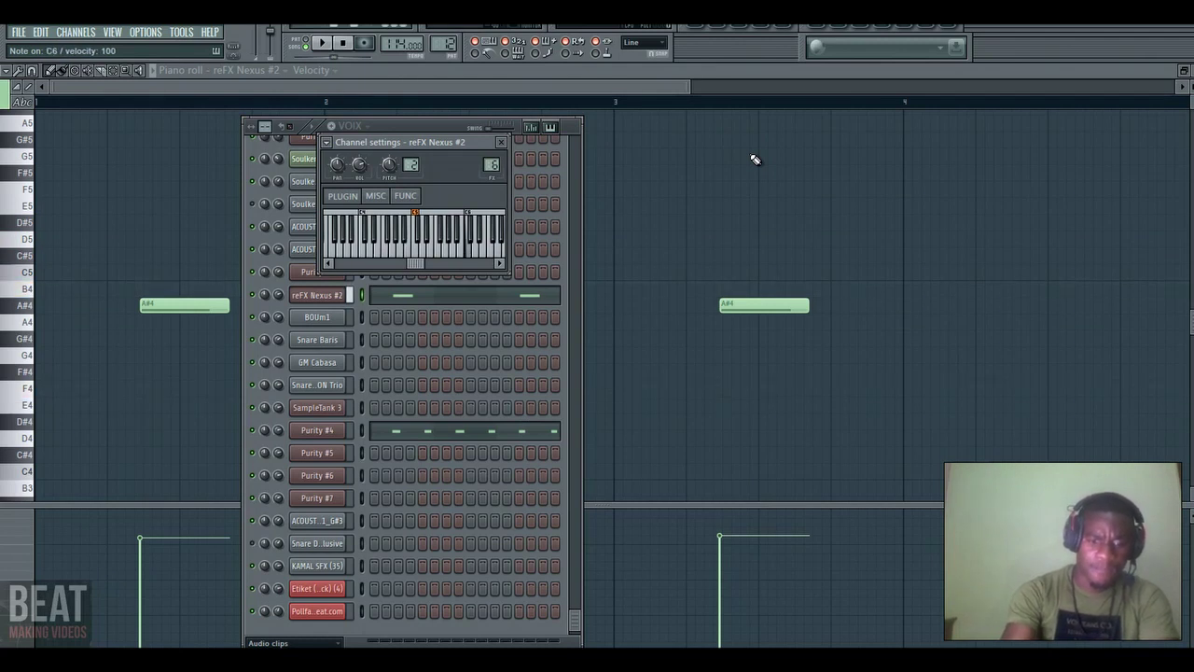
- Play the beat with the VOIX part, return to the playlist's upper tracks, and stop playback
{"action": "key", "text": "space"}
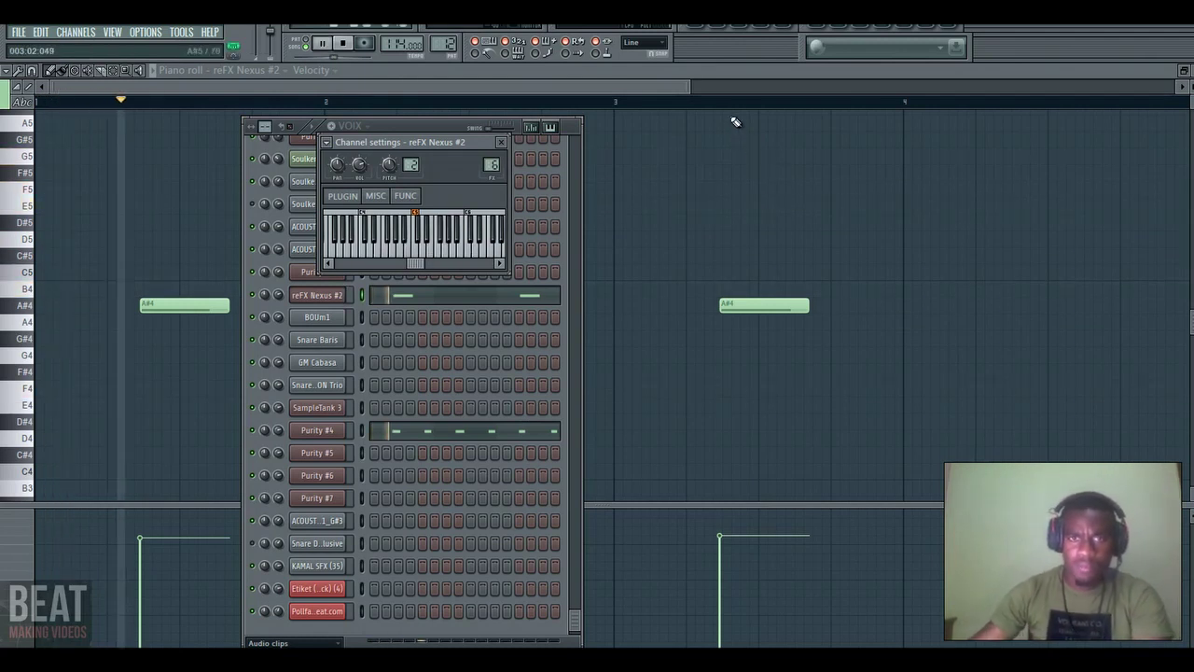
{"action": "left_click", "coordinate": [717, 26]}
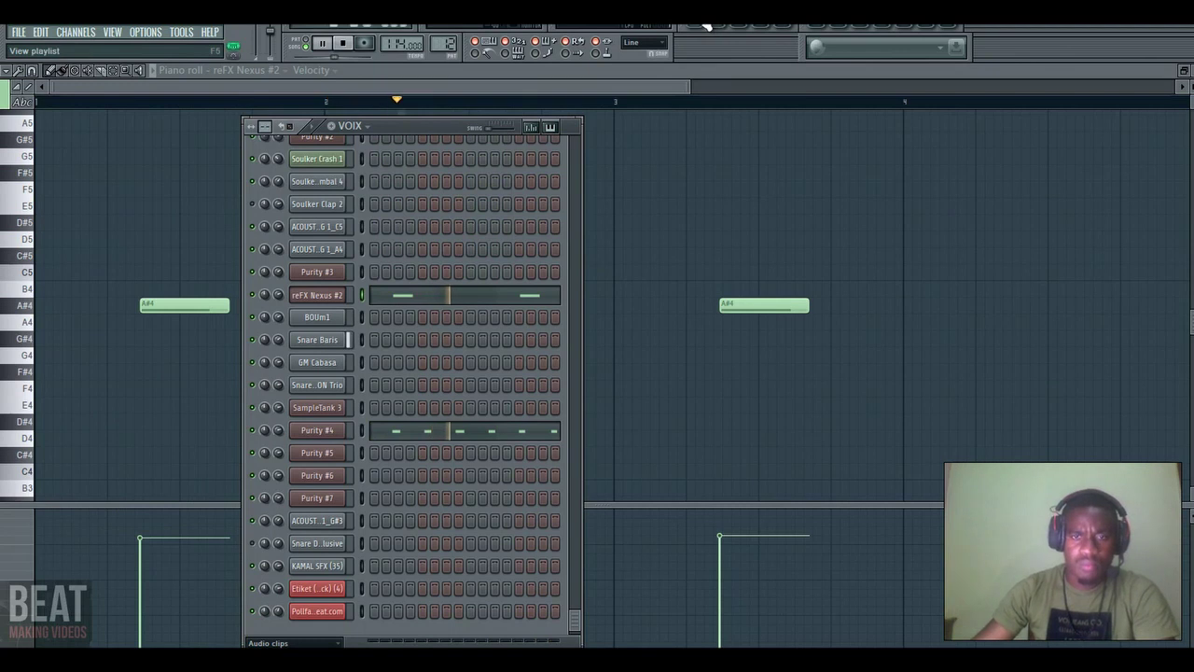
{"action": "left_click", "coordinate": [703, 25]}
{"action": "scroll", "coordinate": [528, 201], "scroll_direction": "up", "scroll_amount": 2}
{"action": "scroll", "coordinate": [526, 201], "scroll_direction": "up", "scroll_amount": 4}
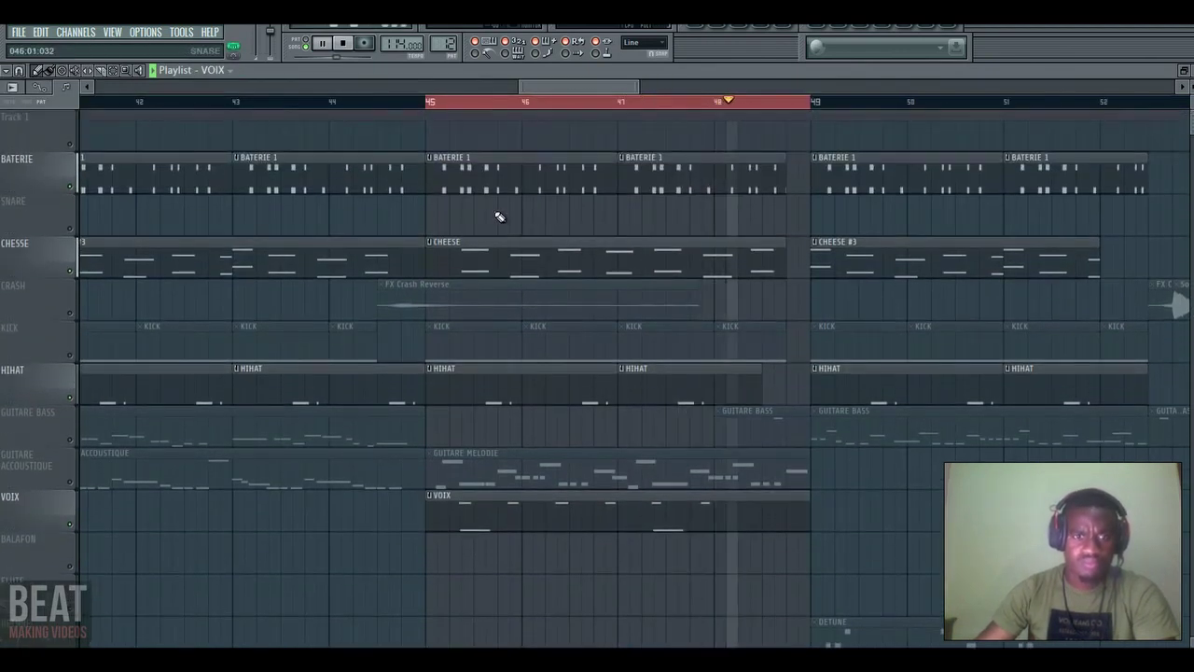
{"action": "key", "text": "space"}
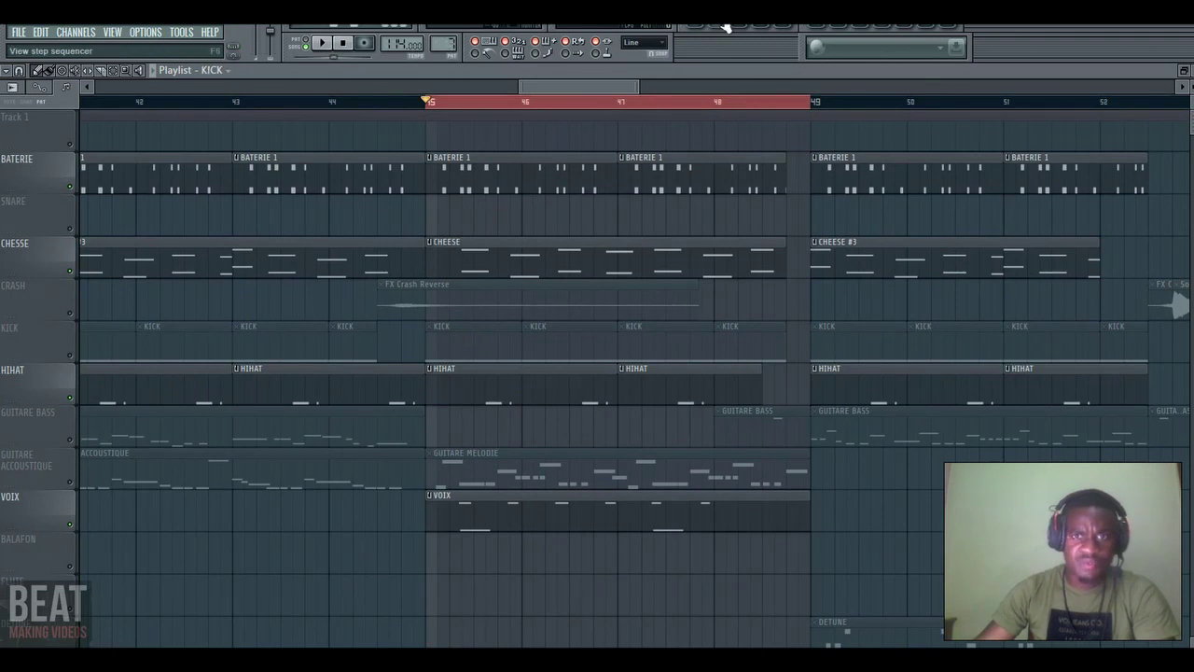
- Examine the KICK pattern's LE KICK Bass notes in the piano roll and bring back the step sequencer
{"action": "left_click", "coordinate": [726, 27]}
{"action": "scroll", "coordinate": [422, 192], "scroll_direction": "down", "scroll_amount": 5}
{"action": "left_click", "coordinate": [364, 273]}
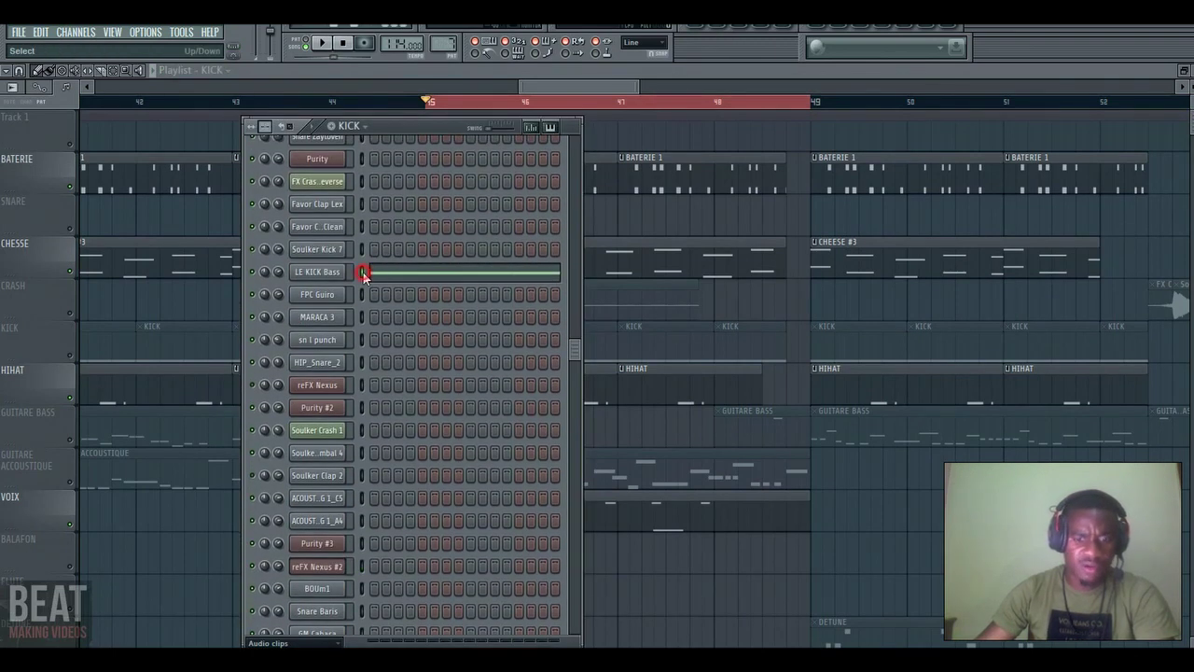
{"action": "left_click", "coordinate": [392, 273]}
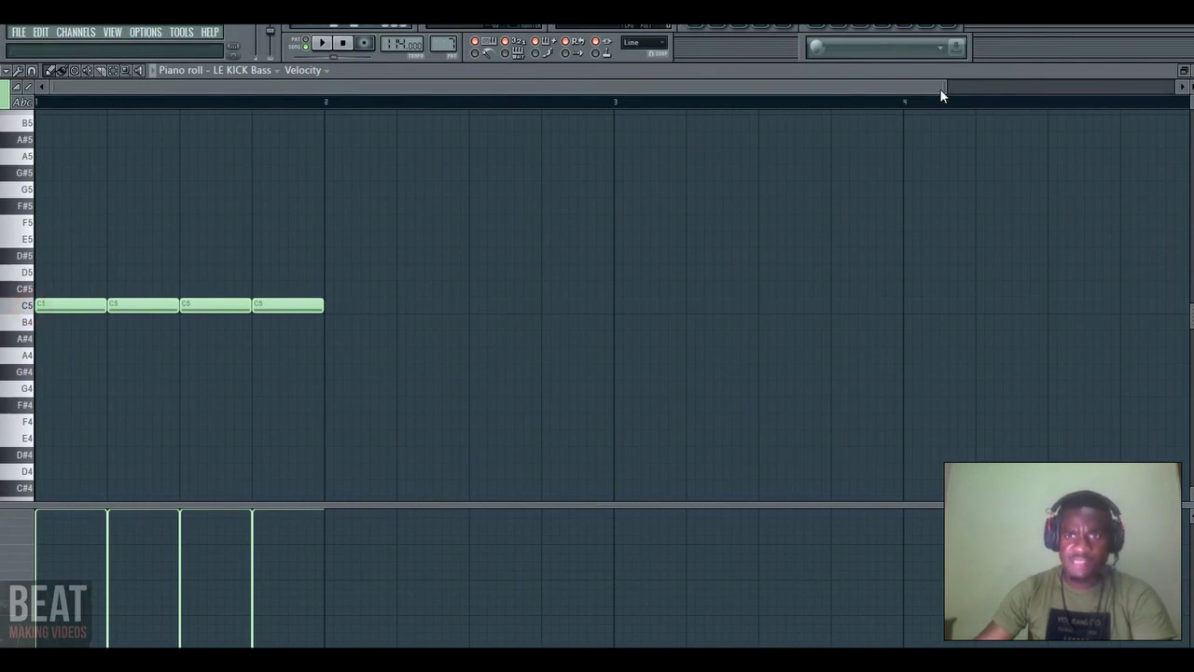
{"action": "left_click_drag", "start_coordinate": [942, 90], "coordinate": [742, 79]}
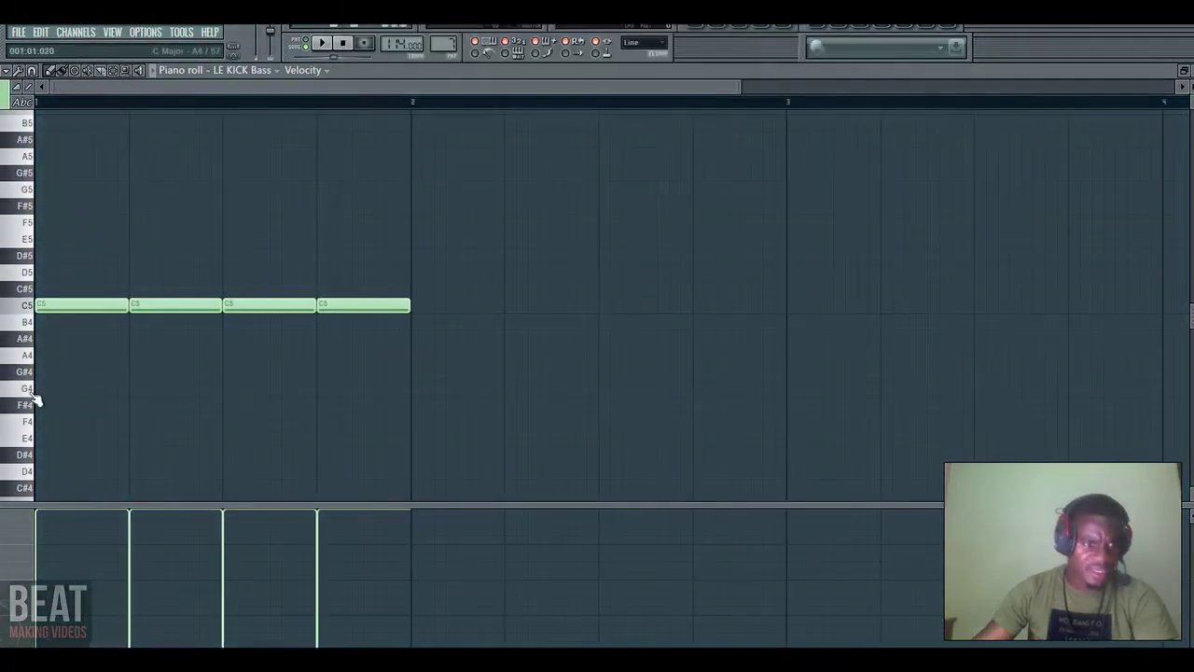
{"action": "key", "text": "F6"}
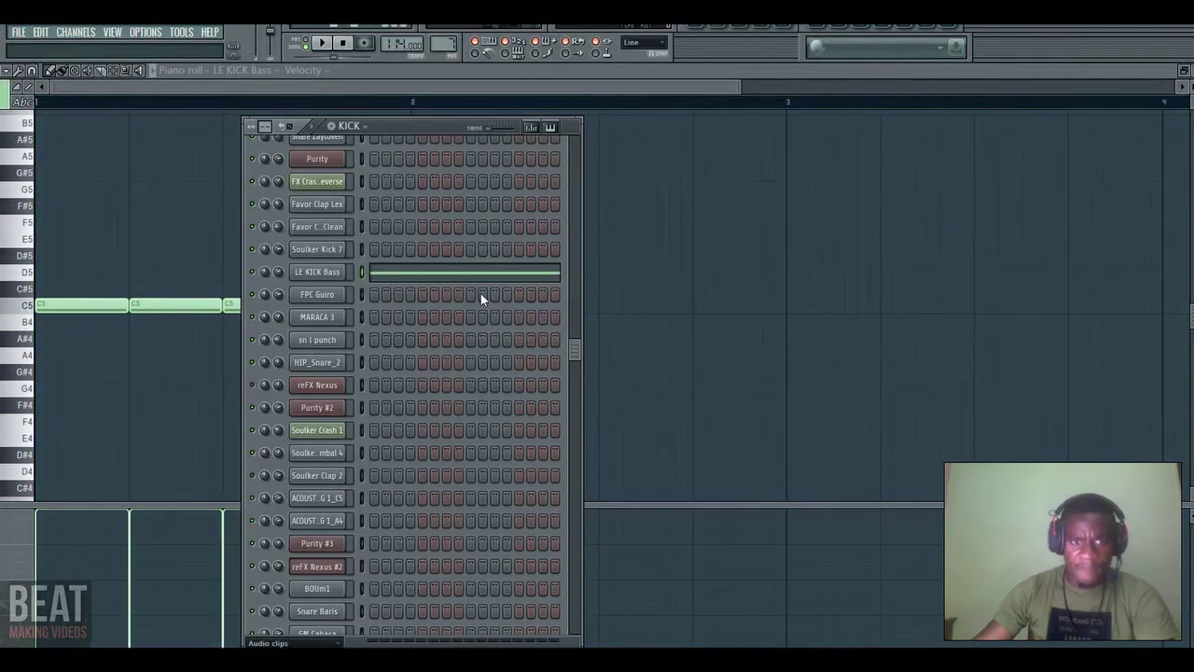
- Unmute the KICK track in the playlist and listen to it with the other active tracks
{"action": "left_click", "coordinate": [693, 26]}
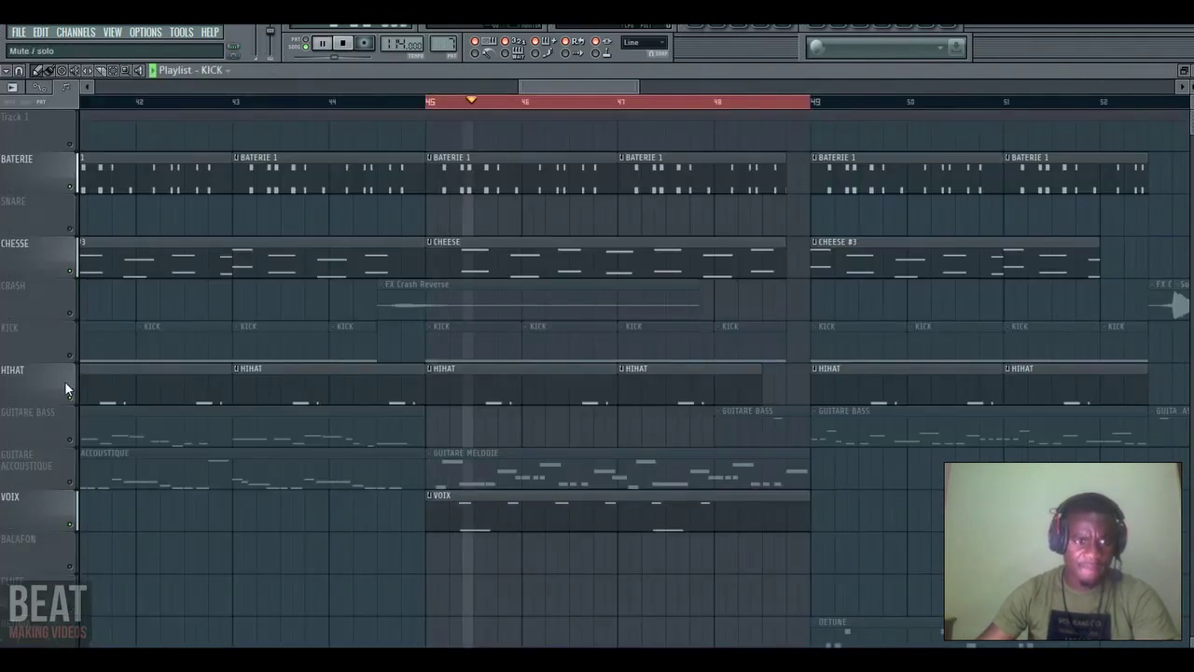
{"action": "left_click", "coordinate": [70, 356]}
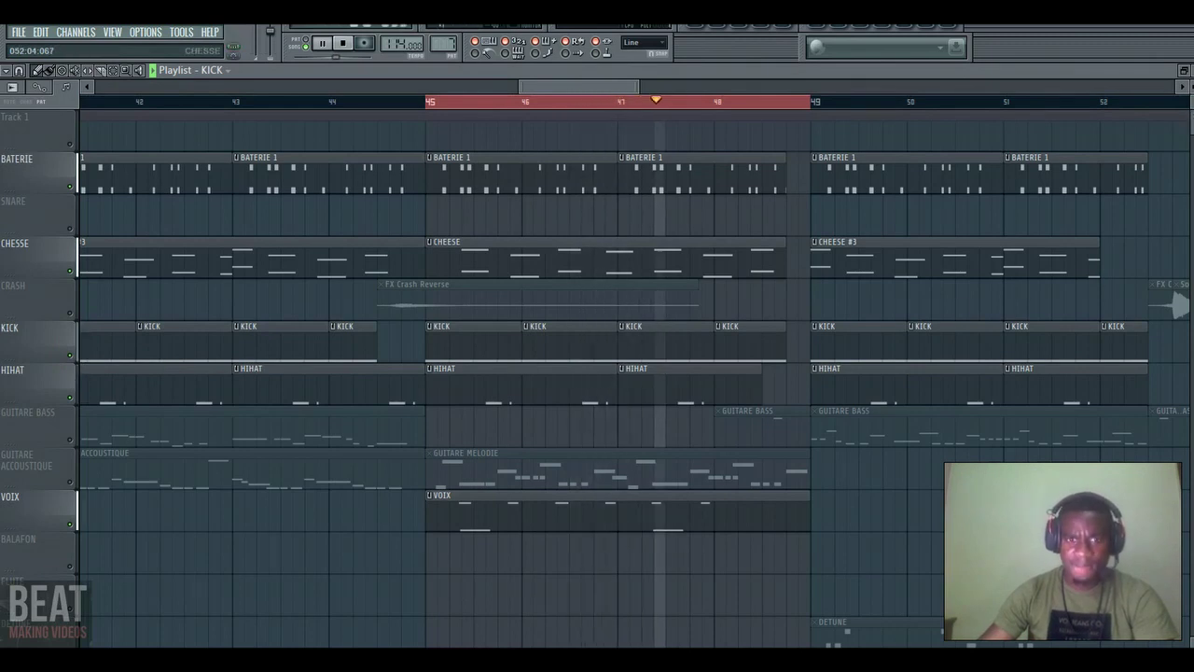
{"action": "scroll", "coordinate": [1186, 258], "scroll_direction": "down", "scroll_amount": 1}
{"action": "scroll", "coordinate": [1186, 258], "scroll_direction": "up", "scroll_amount": 1}
{"action": "scroll", "coordinate": [126, 444], "scroll_direction": "down", "scroll_amount": 4}
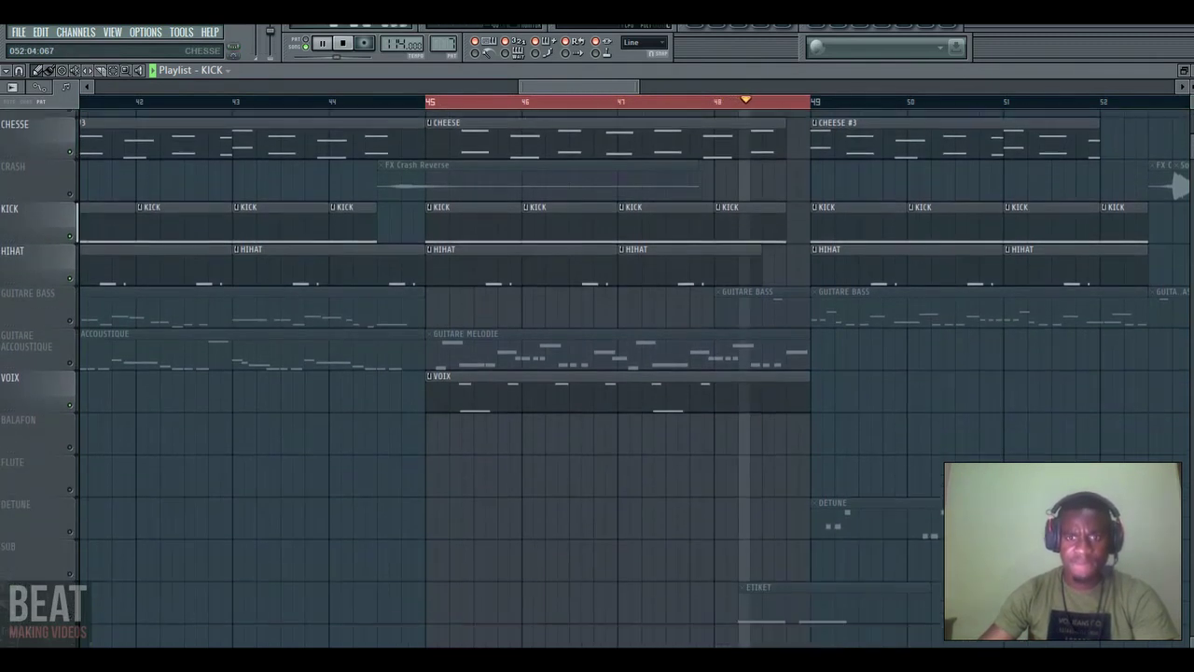
{"action": "key", "text": "space"}
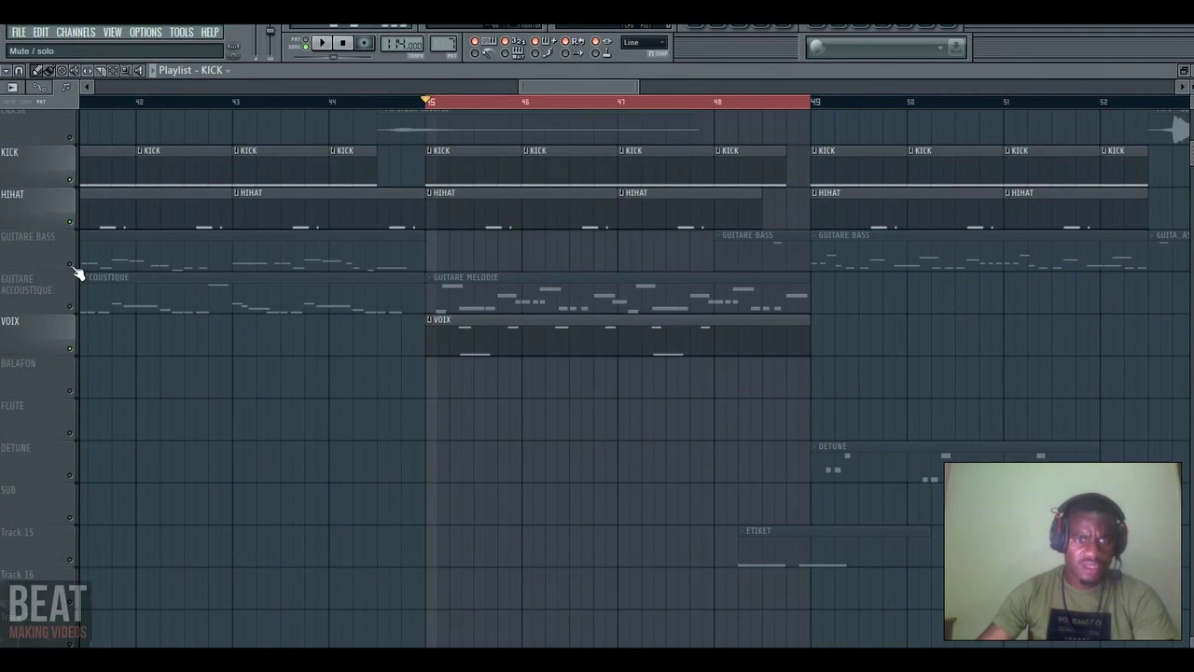
- Unmute the GUITARE ACCOUSTIQUE track, select the GUITARE MELODIE pattern, and play the track soloed
{"action": "left_click", "coordinate": [70, 306]}
{"action": "left_click", "coordinate": [494, 298]}
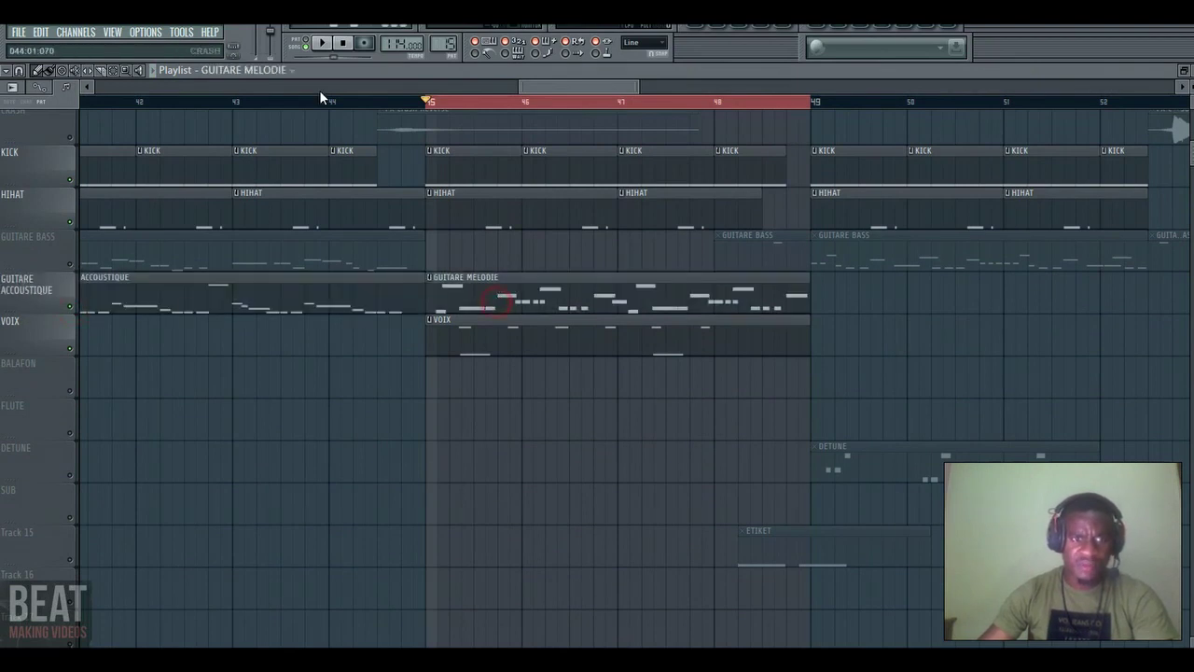
{"action": "right_click", "coordinate": [71, 307]}
{"action": "key", "text": "space"}
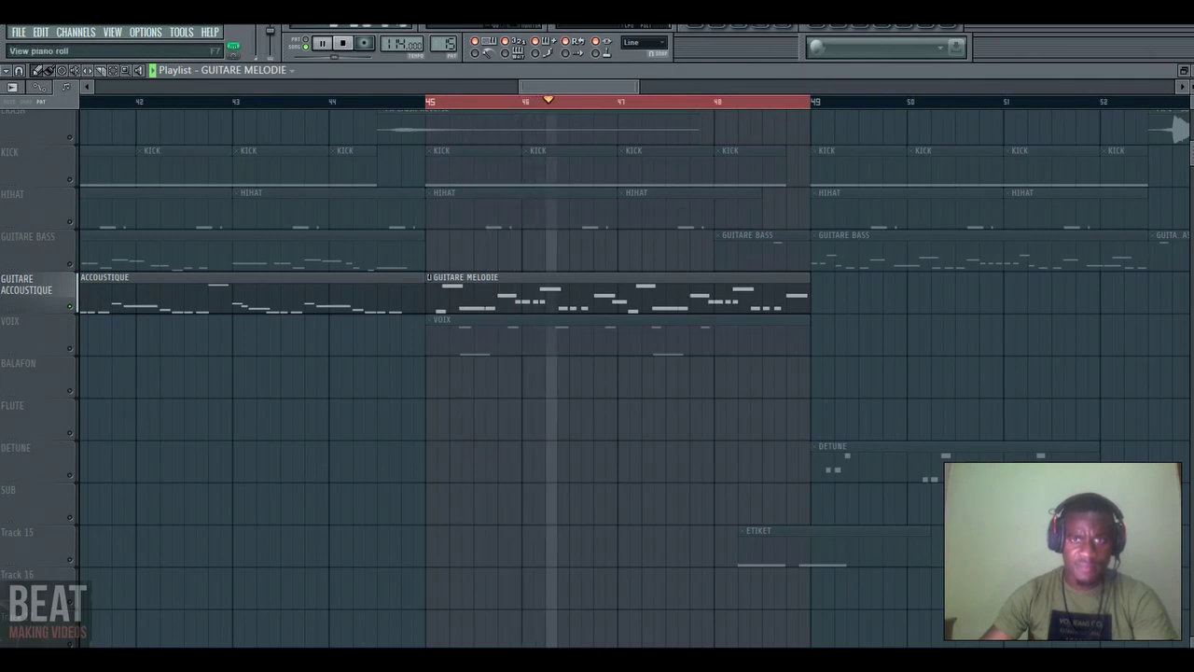
- Show the GUITARE MELODIE pattern's Purity #3 instrument and its AC.Steel Harm preset in the Guitar & Plucked preset list
{"action": "key", "text": "F6"}
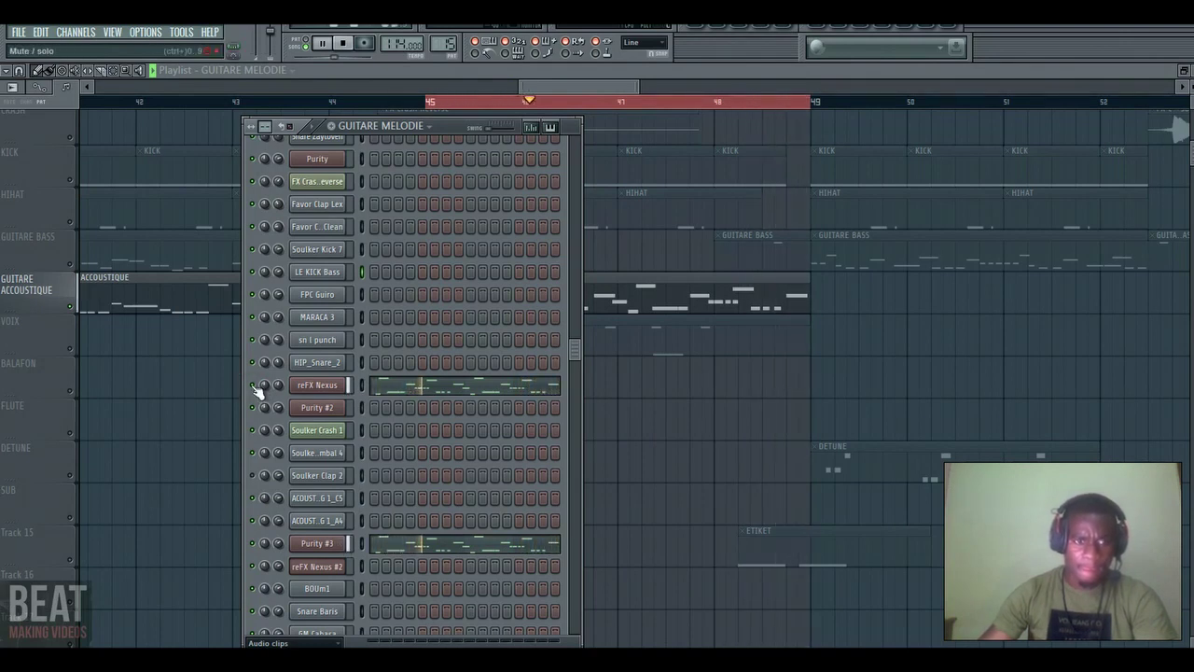
{"action": "key", "text": "space"}
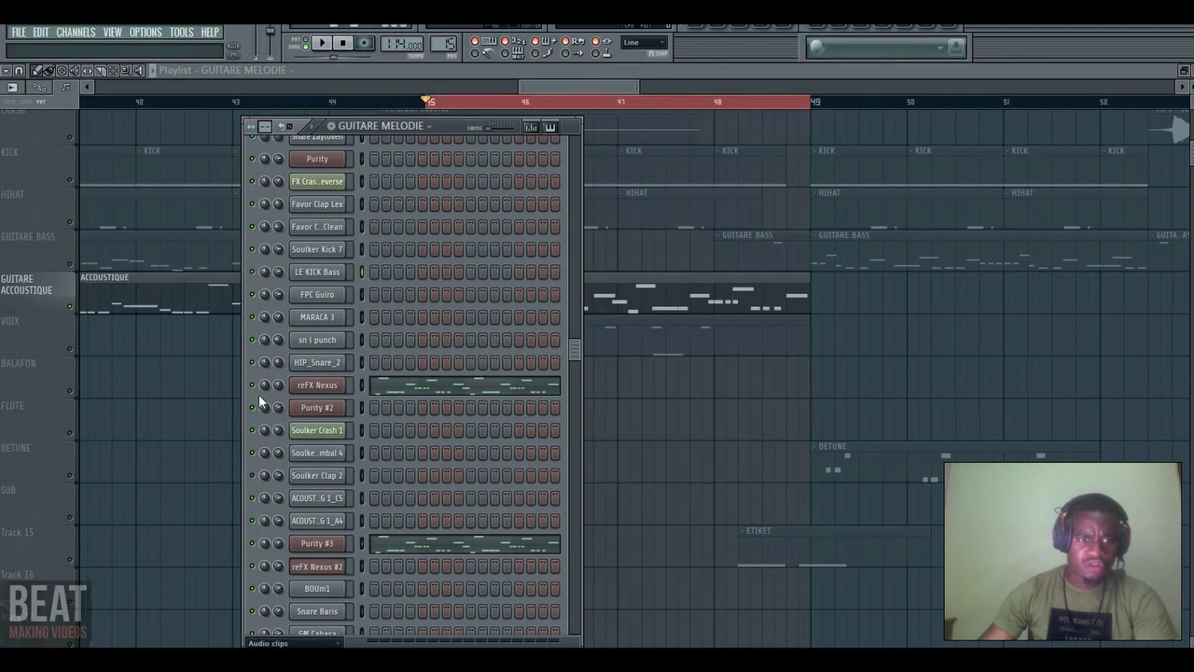
{"action": "left_click", "coordinate": [341, 543]}
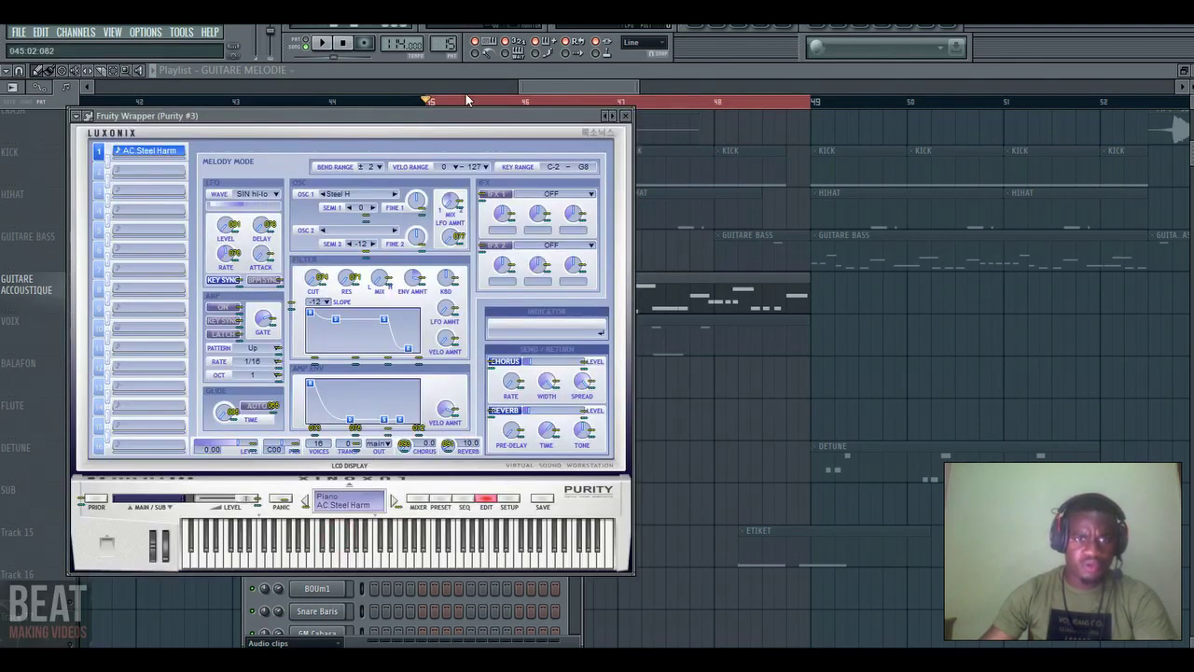
{"action": "left_click_drag", "start_coordinate": [454, 120], "coordinate": [423, 65]}
{"action": "left_click", "coordinate": [413, 446]}
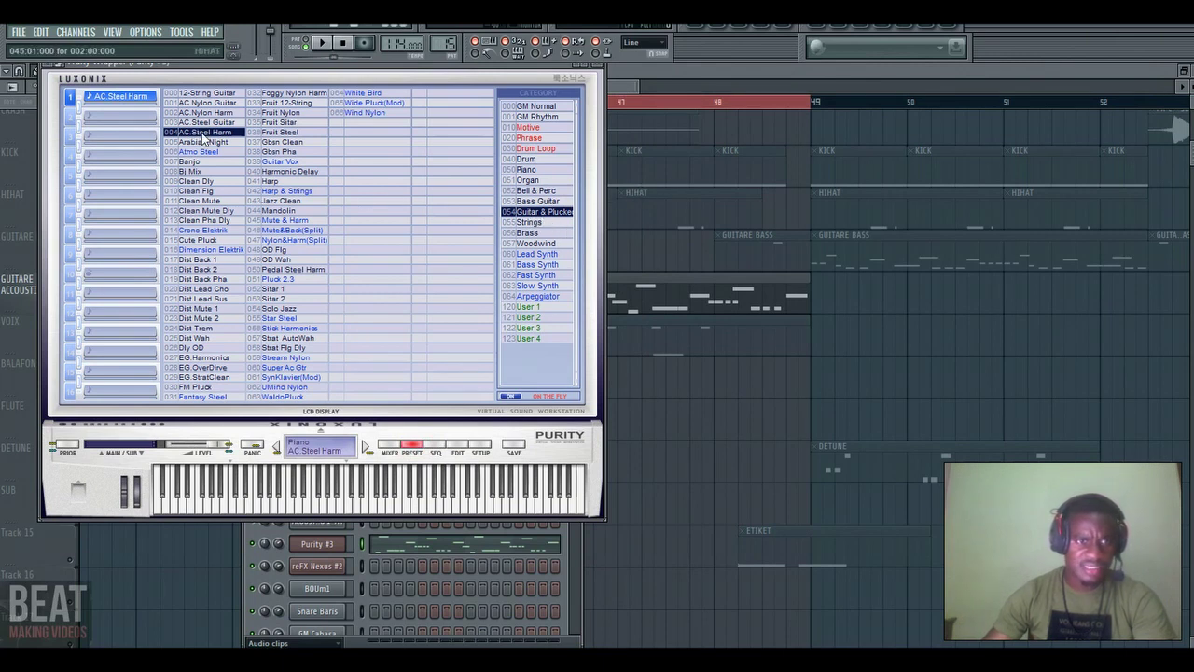
- Examine the Fruity Parametric EQ 2, Fruity Reeverb 2 and Fruity Delay Bank effects on the Purity #3 mixer track, closing the mixer when done
{"action": "left_click", "coordinate": [799, 28]}
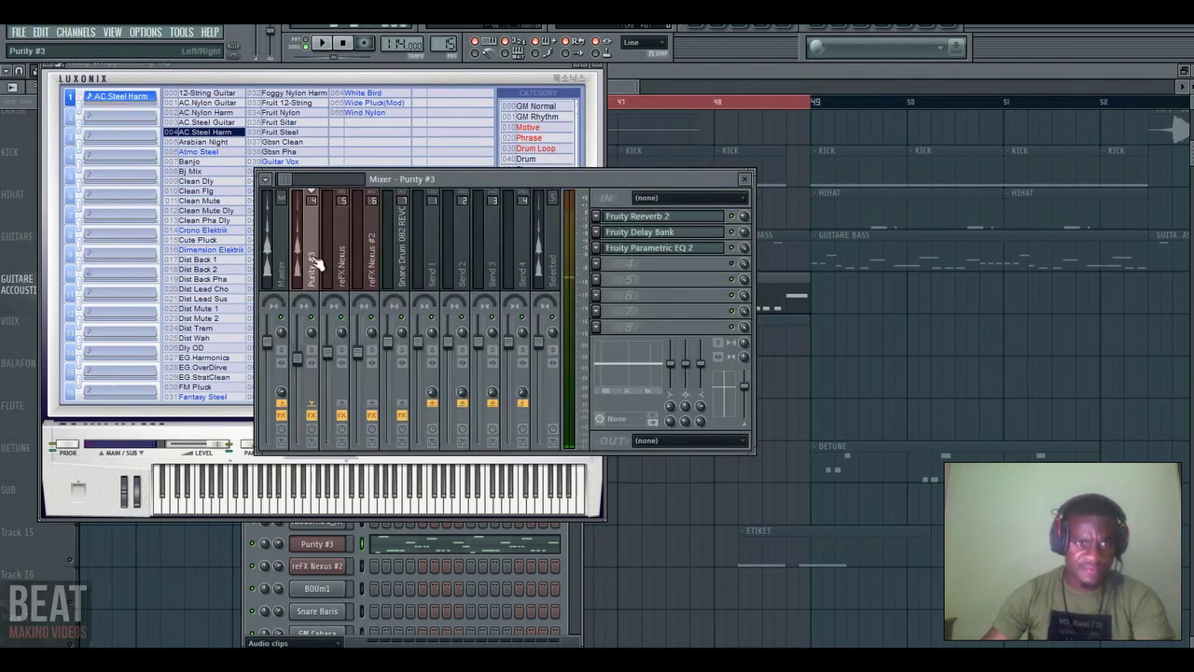
{"action": "left_click", "coordinate": [676, 248]}
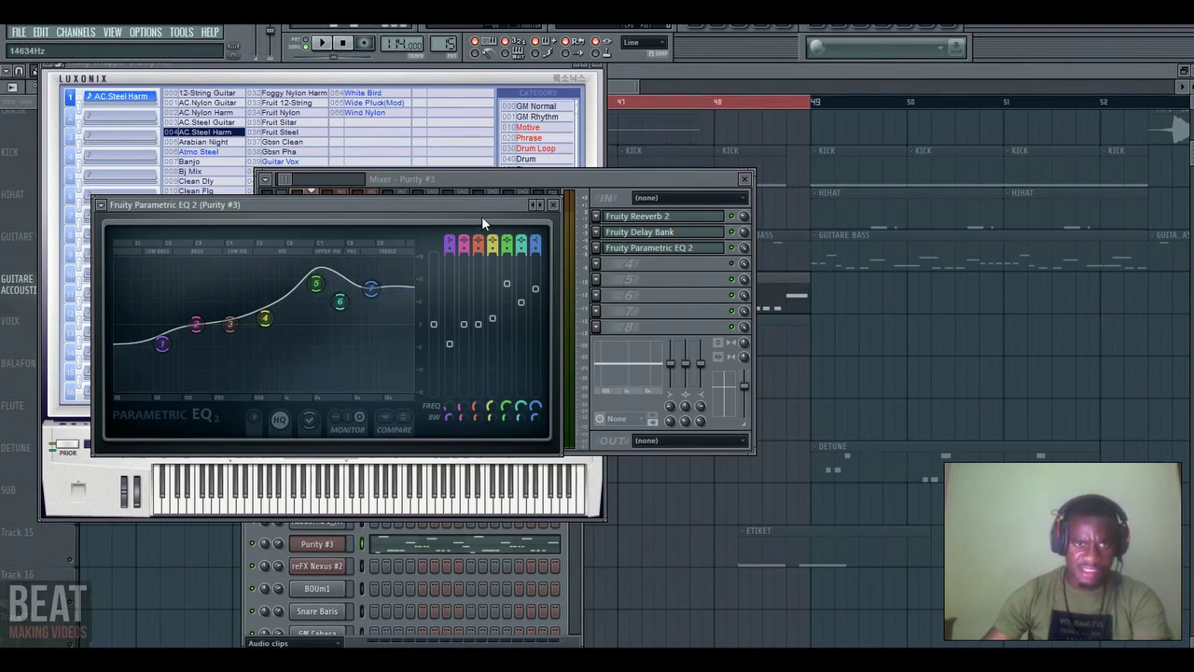
{"action": "left_click_drag", "start_coordinate": [482, 217], "coordinate": [514, 119]}
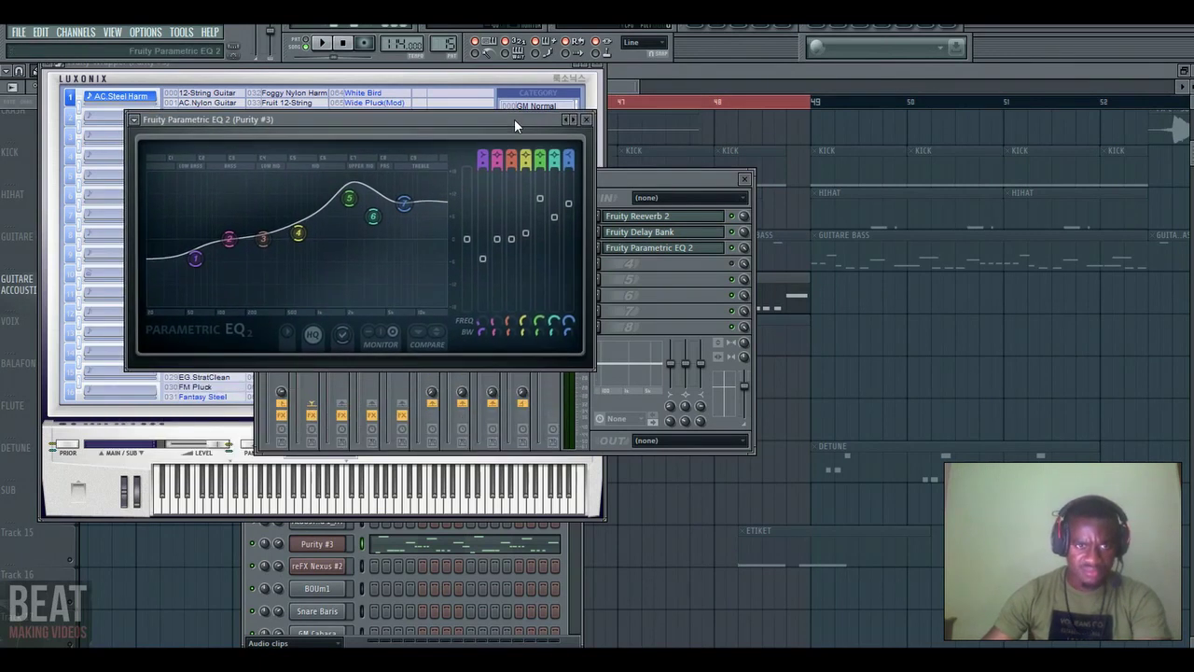
{"action": "left_click", "coordinate": [586, 119]}
{"action": "left_click", "coordinate": [678, 221]}
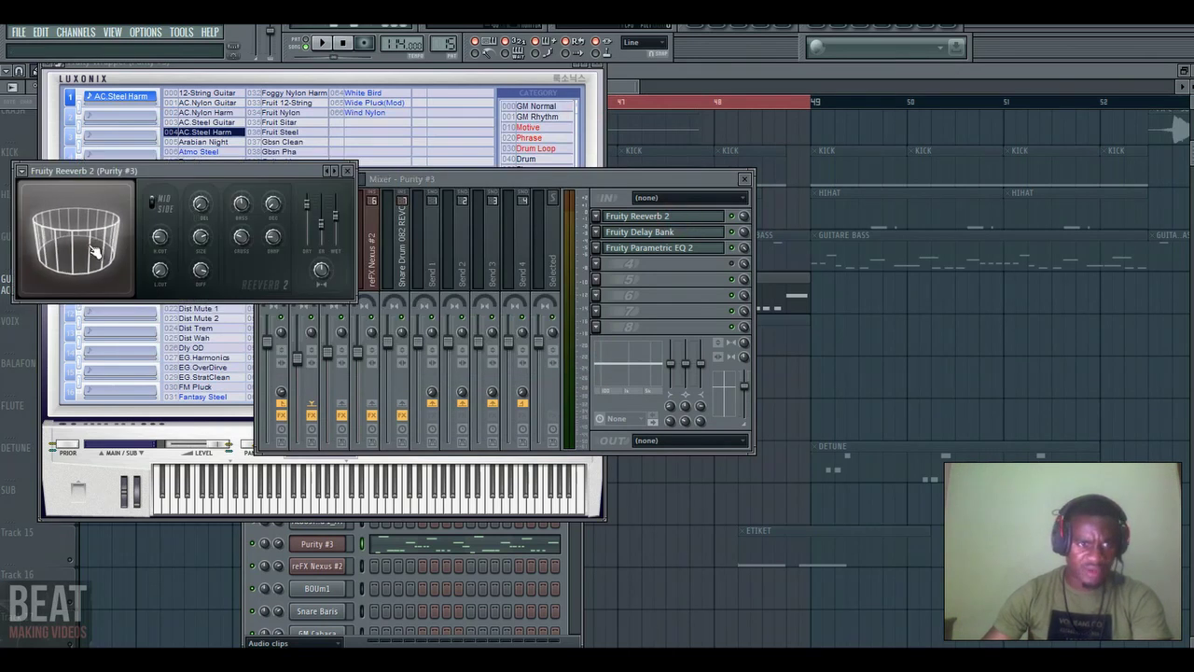
{"action": "left_click", "coordinate": [689, 232]}
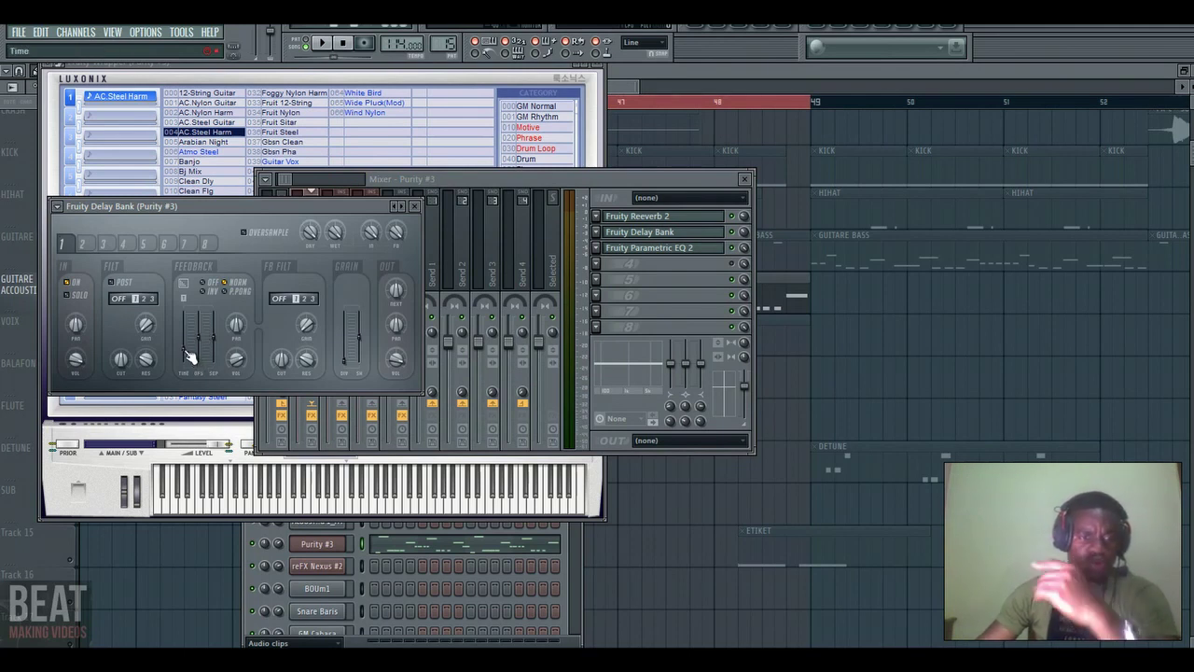
{"action": "left_click", "coordinate": [414, 205]}
{"action": "left_click", "coordinate": [747, 179]}
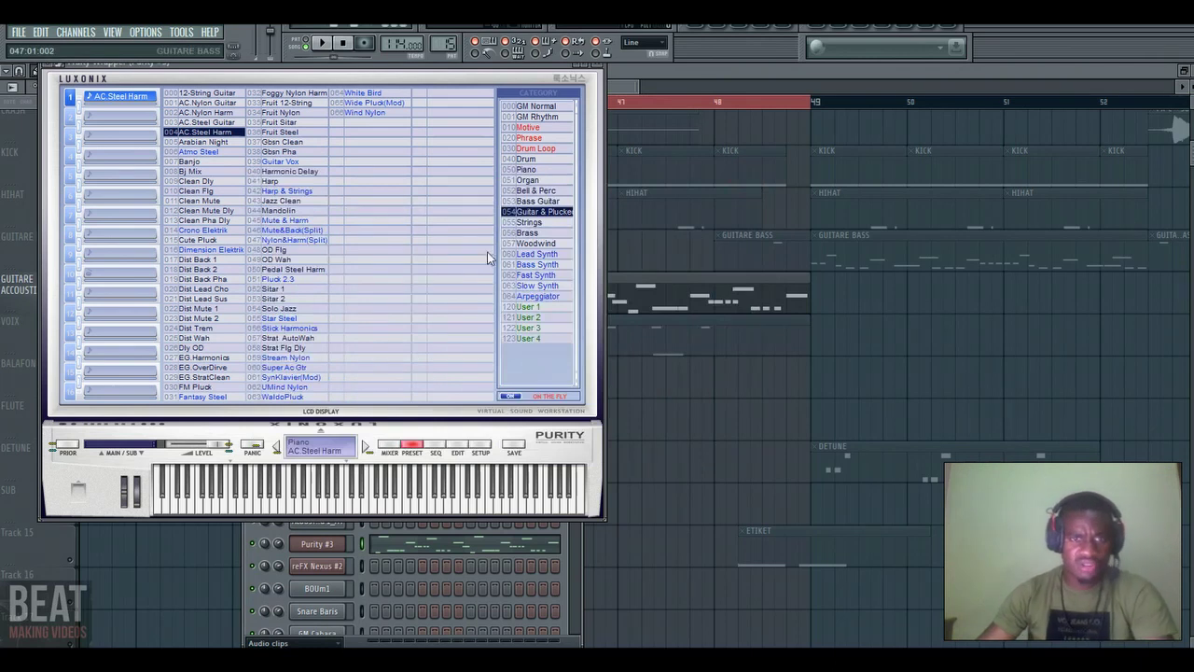
- Return to the playlist, take the GUITARE ACCOUSTIQUE track out of solo, and play all tracks together
{"action": "left_click", "coordinate": [671, 72]}
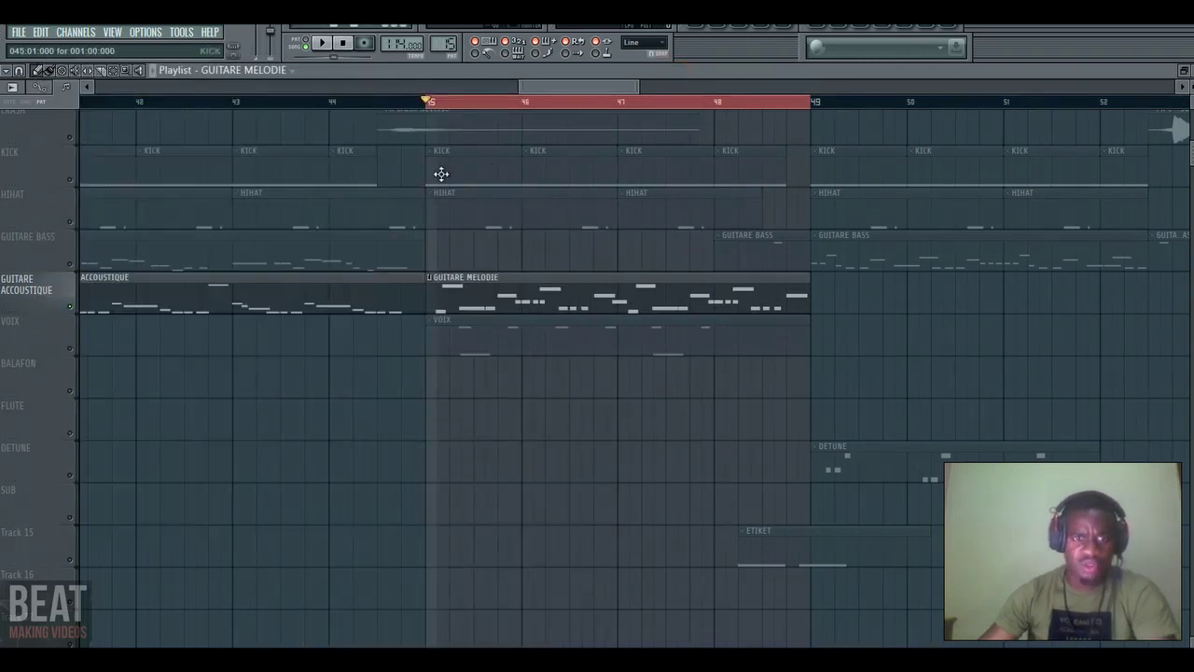
{"action": "right_click", "coordinate": [73, 310]}
{"action": "key", "text": "space"}
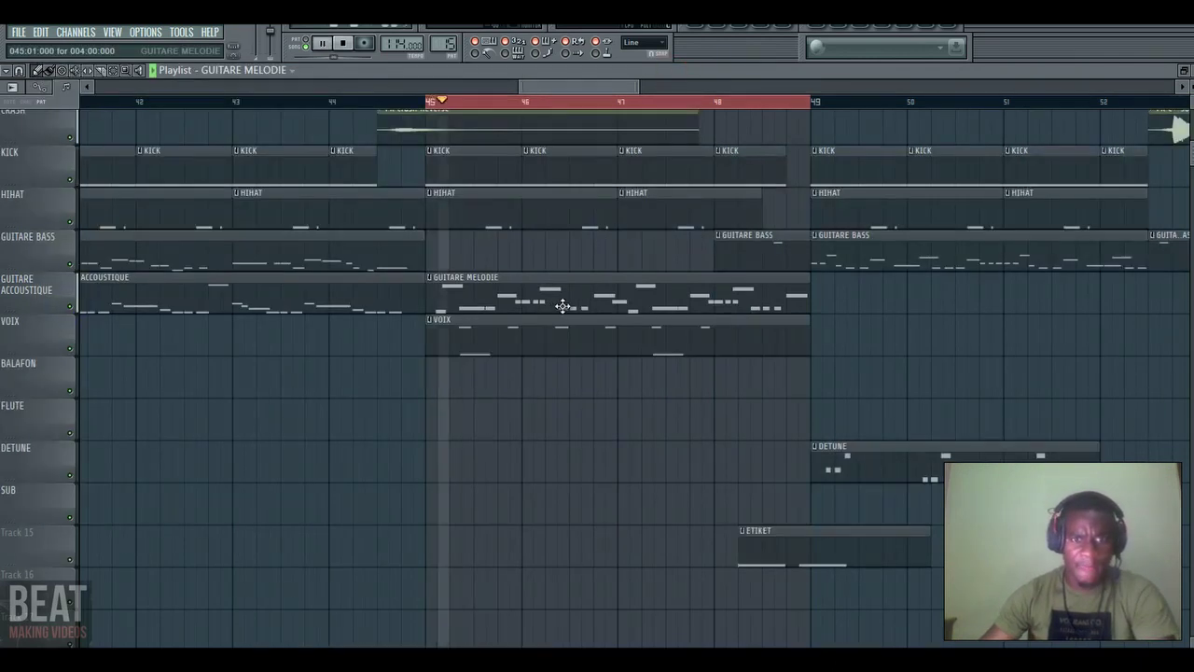
- Open the GUITARE MELODIE pattern's Purity #3 notes in the piano roll and stop playback
{"action": "left_click", "coordinate": [723, 25]}
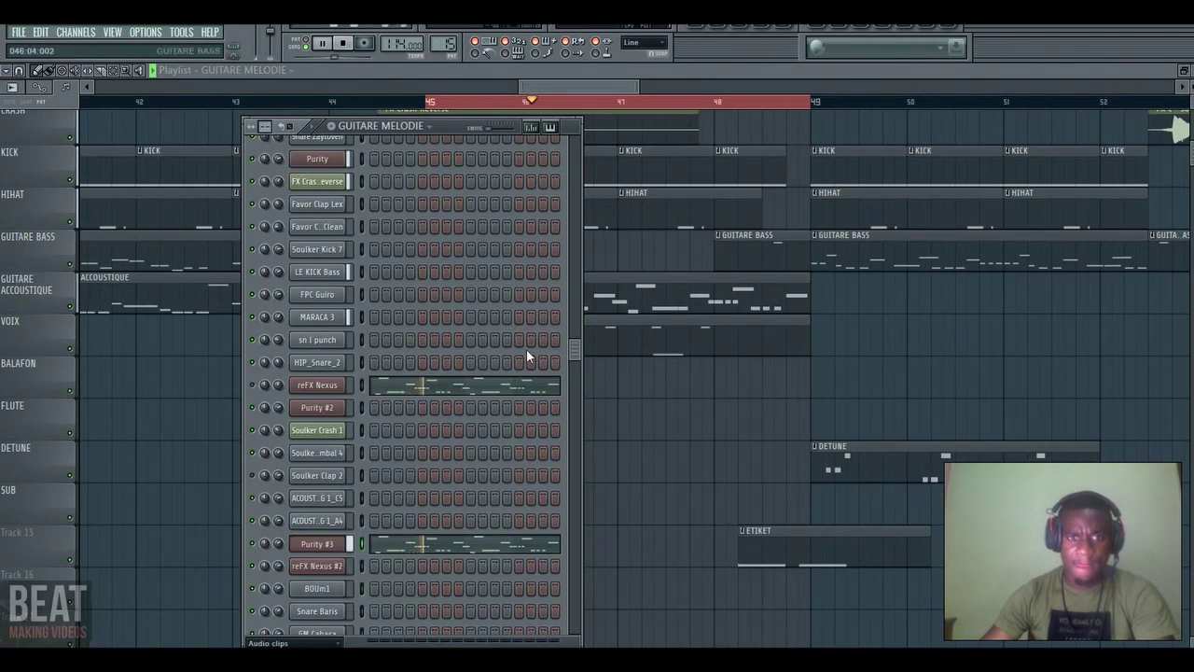
{"action": "left_click", "coordinate": [449, 544]}
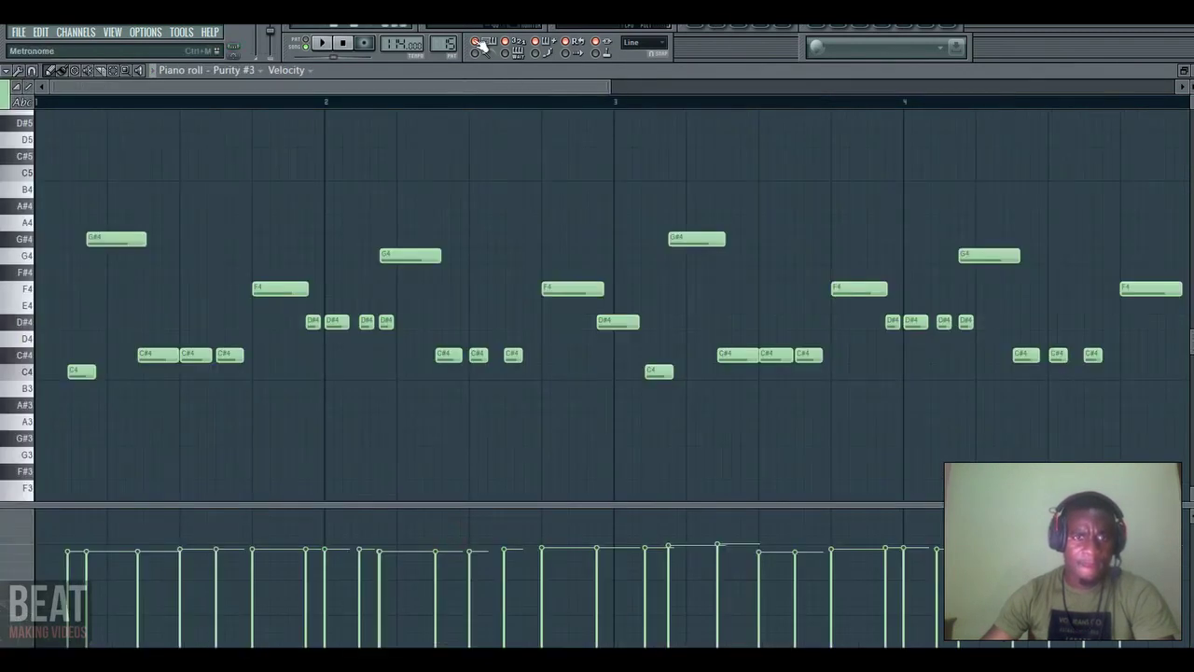
{"action": "key", "text": "space"}
- Audition the G#4, C#4 and F4 keys of Purity #3 and play its melody in the piano roll
{"action": "left_click_drag", "start_coordinate": [585, 89], "coordinate": [508, 89]}
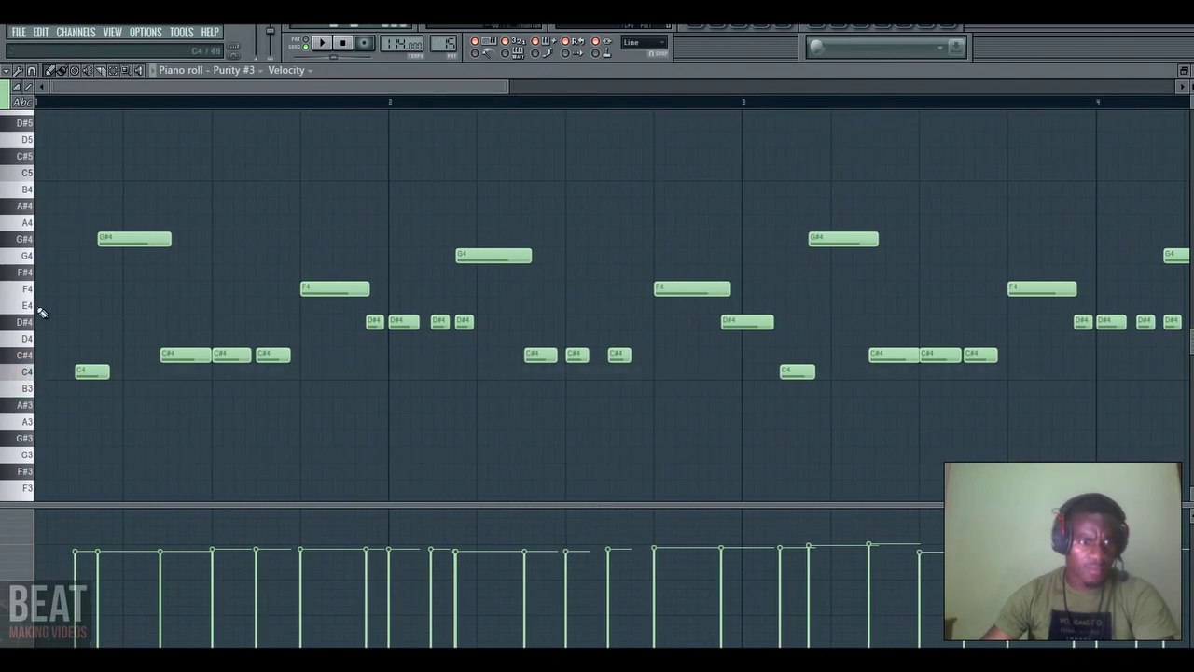
{"action": "left_click", "coordinate": [26, 245]}
{"action": "left_click", "coordinate": [34, 355]}
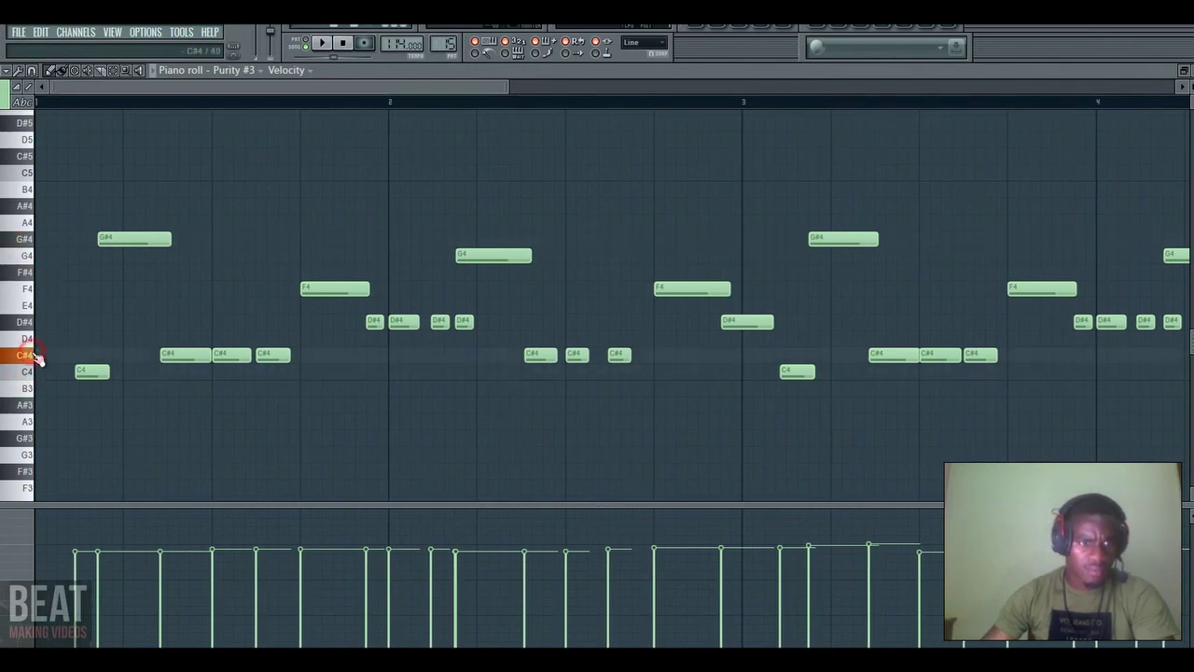
{"action": "left_click", "coordinate": [32, 293]}
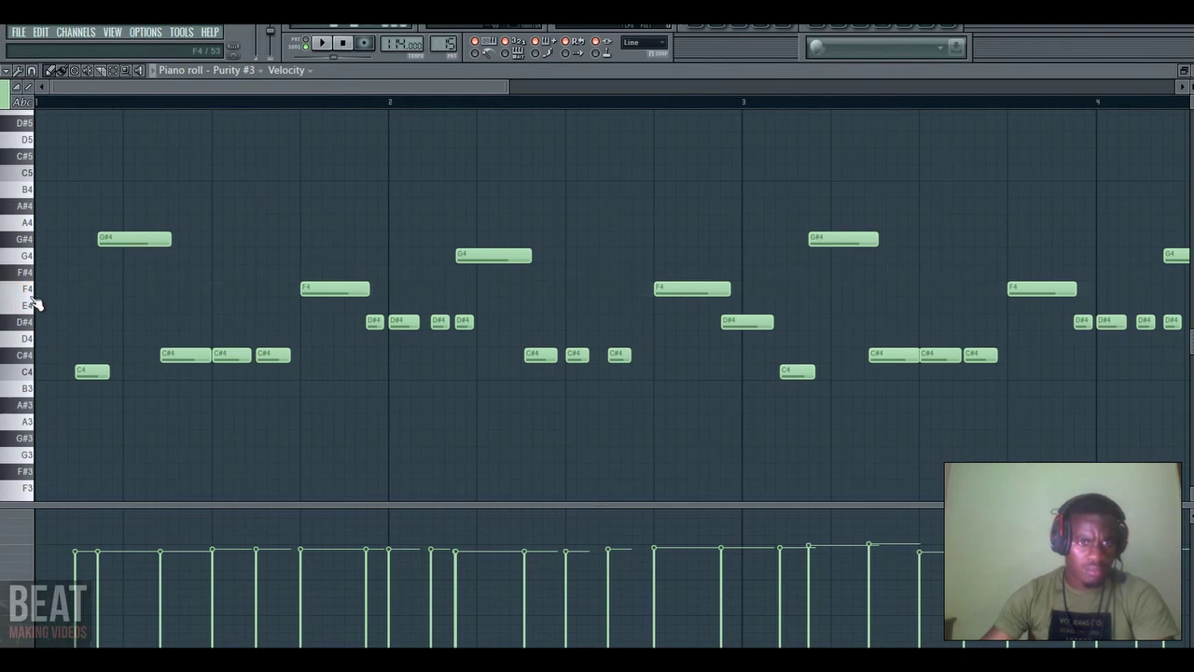
{"action": "key", "text": "space"}
{"action": "left_click_drag", "start_coordinate": [504, 85], "coordinate": [570, 85]}
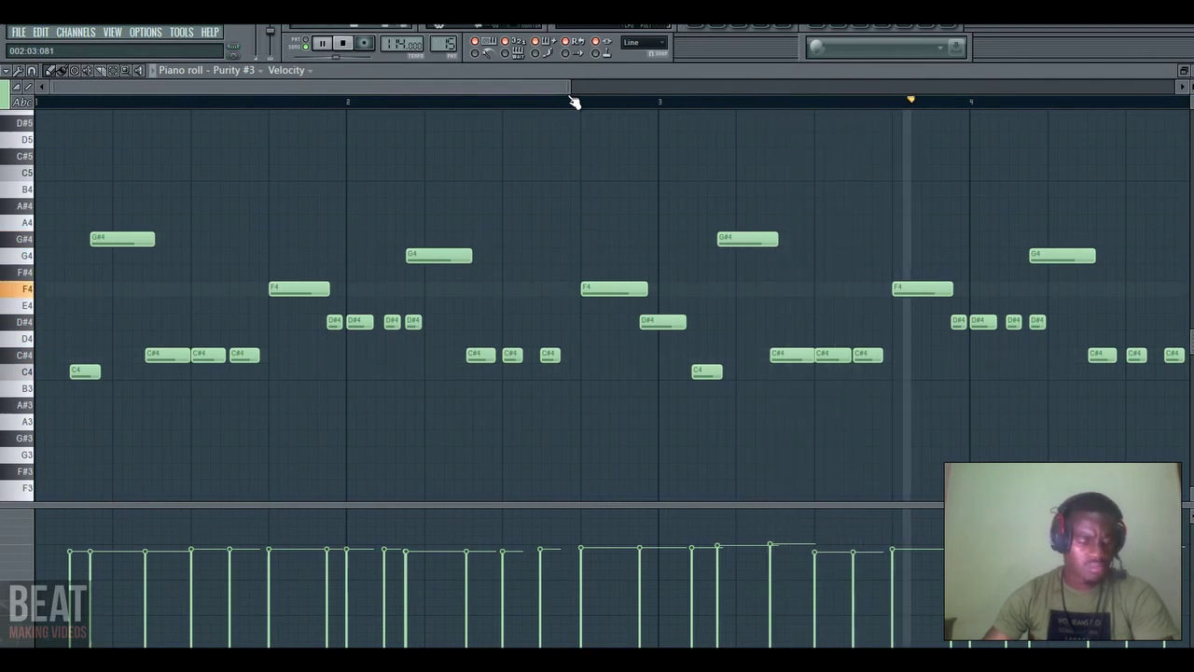
{"action": "key", "text": "space"}
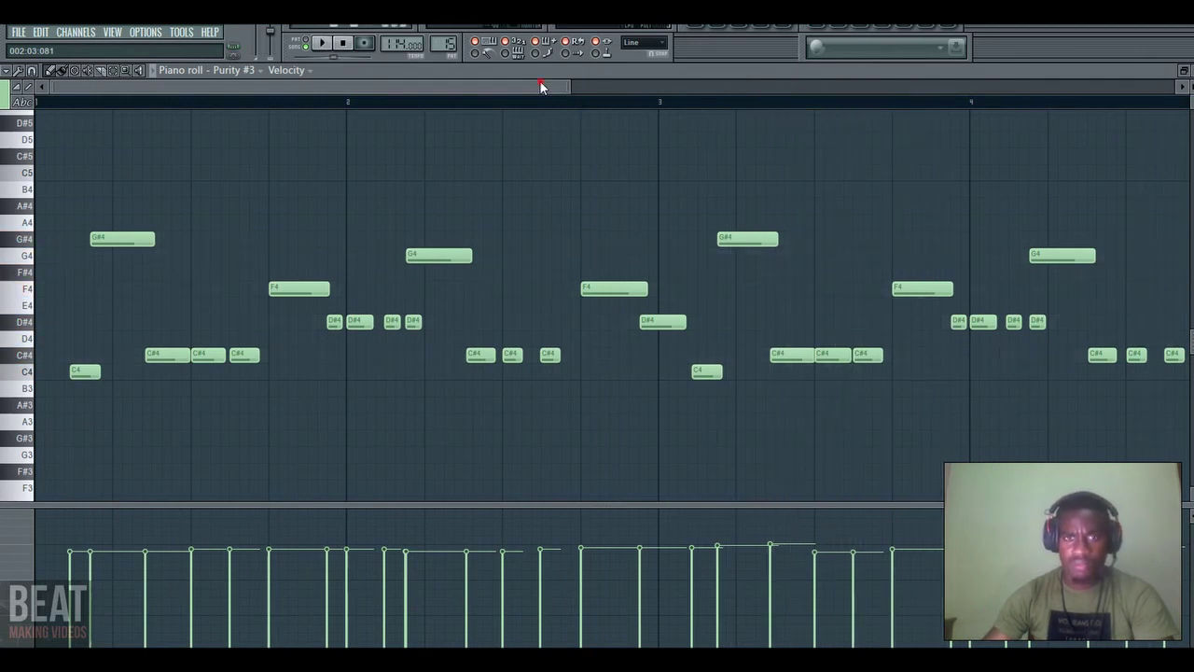
- Play the complete four-bar Purity #3 melody in the piano roll, stop playback and return to the playlist
{"action": "left_click_drag", "start_coordinate": [540, 82], "coordinate": [736, 85]}
{"action": "key", "text": "space"}
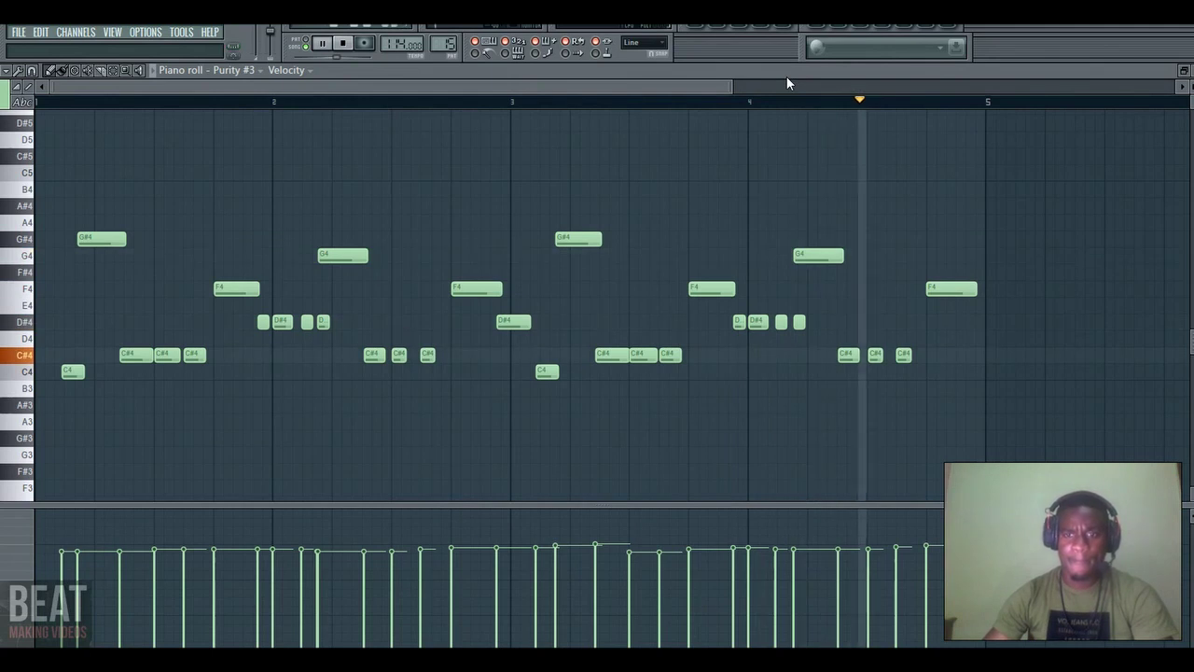
{"action": "key", "text": "space"}
{"action": "left_click", "coordinate": [700, 28]}
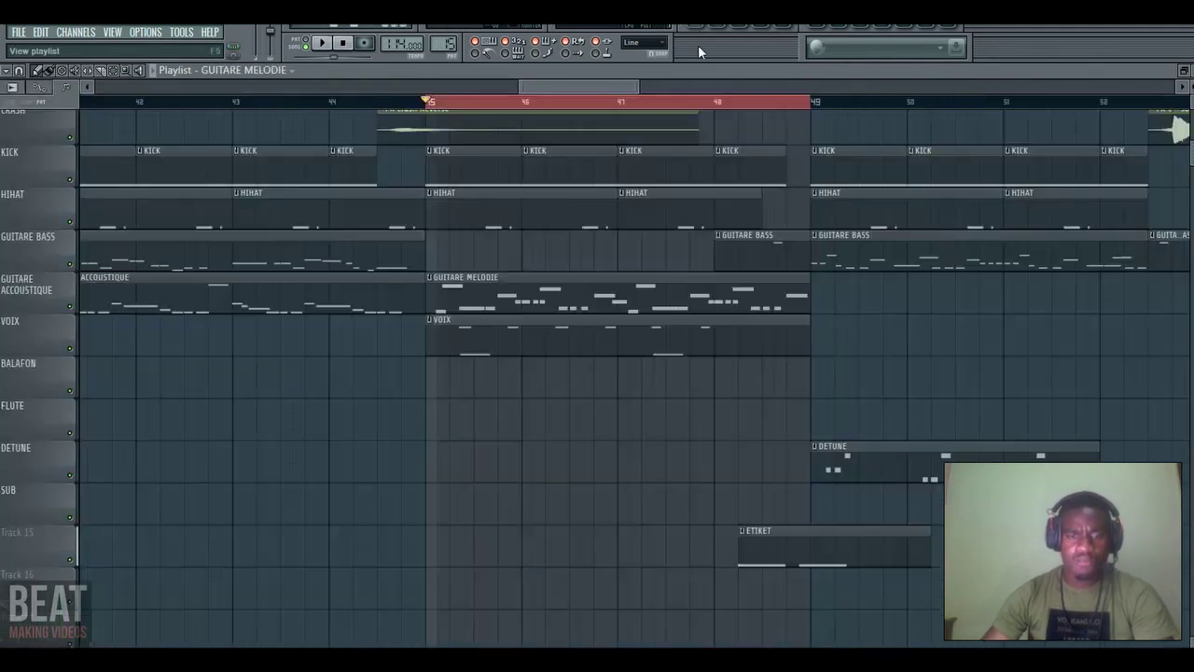
{"action": "left_click", "coordinate": [761, 248]}
{"action": "left_click", "coordinate": [730, 25]}
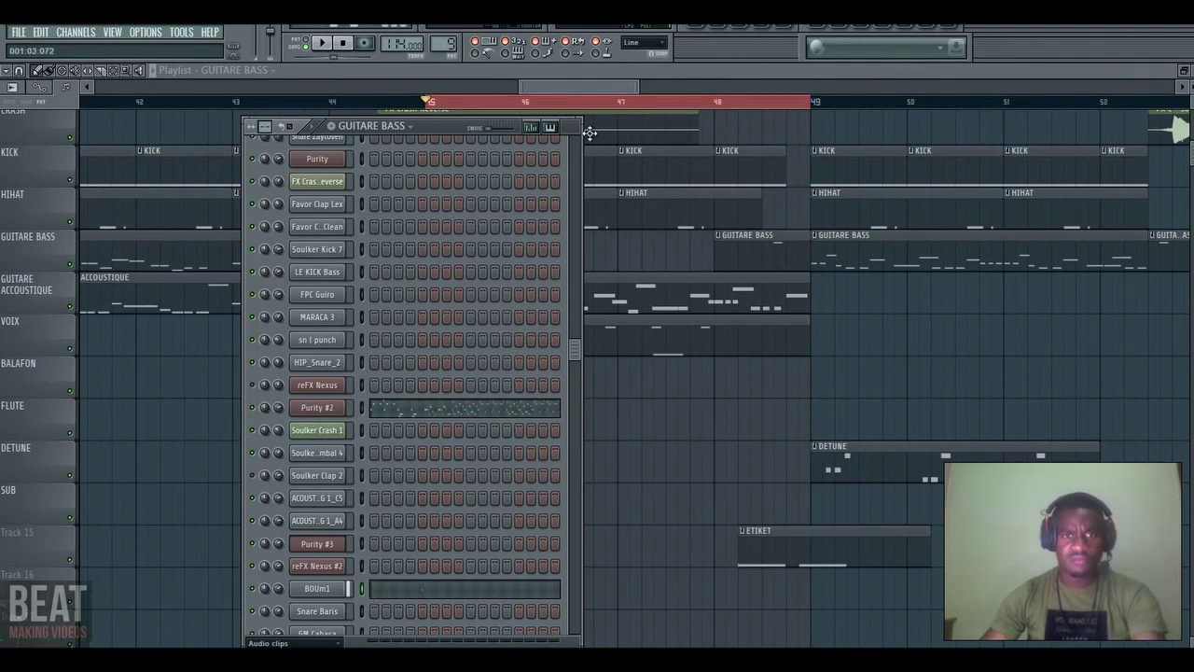
{"action": "left_click", "coordinate": [601, 93]}
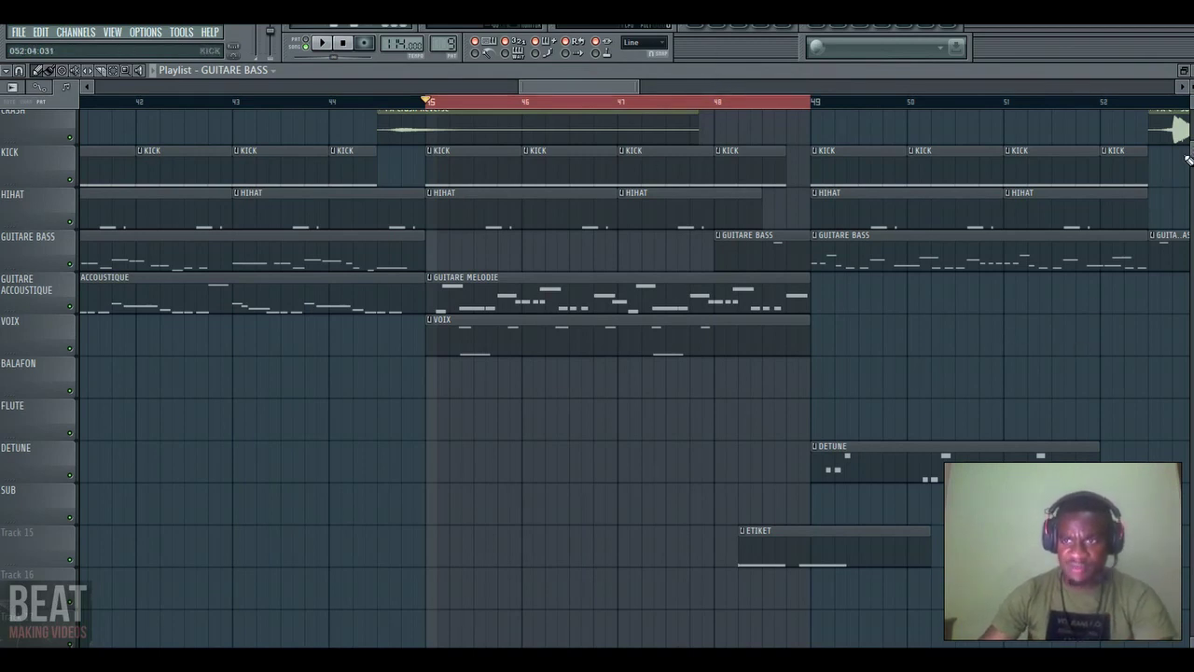
- Show the GUITARE MELODIE pattern's channels and open its reFX Nexus instrument, dismissing the error dialog
{"action": "scroll", "coordinate": [522, 252], "scroll_direction": "down", "scroll_amount": 2}
{"action": "scroll", "coordinate": [522, 252], "scroll_direction": "up", "scroll_amount": 1}
{"action": "double_click", "coordinate": [504, 247]}
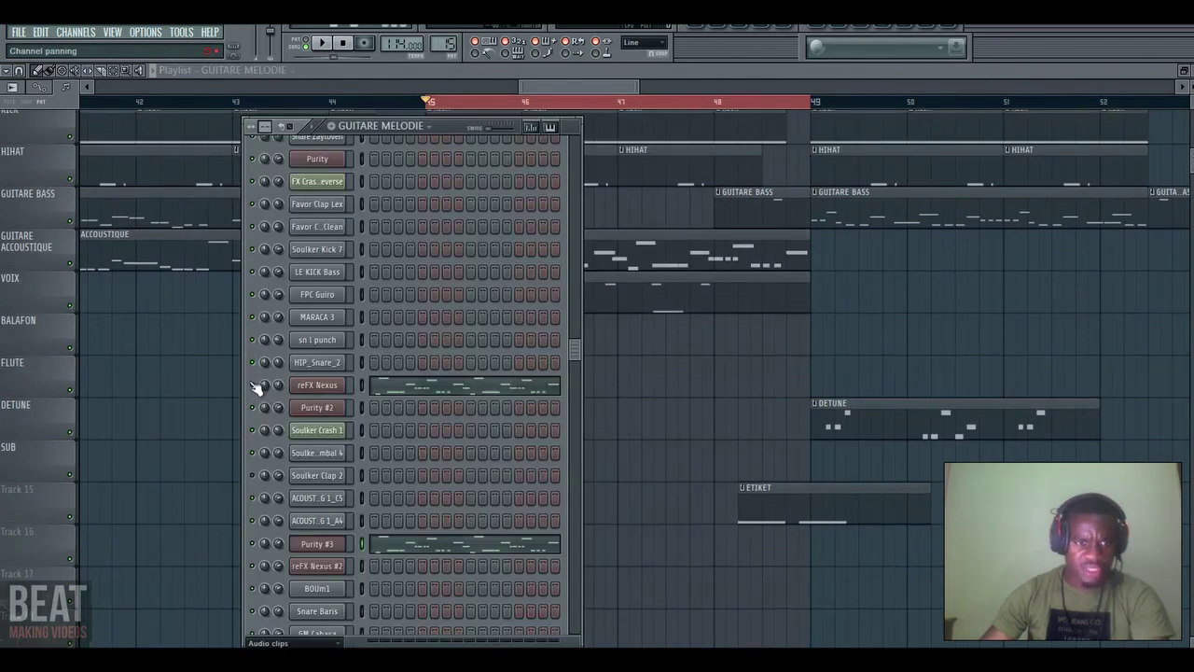
{"action": "left_click", "coordinate": [332, 388]}
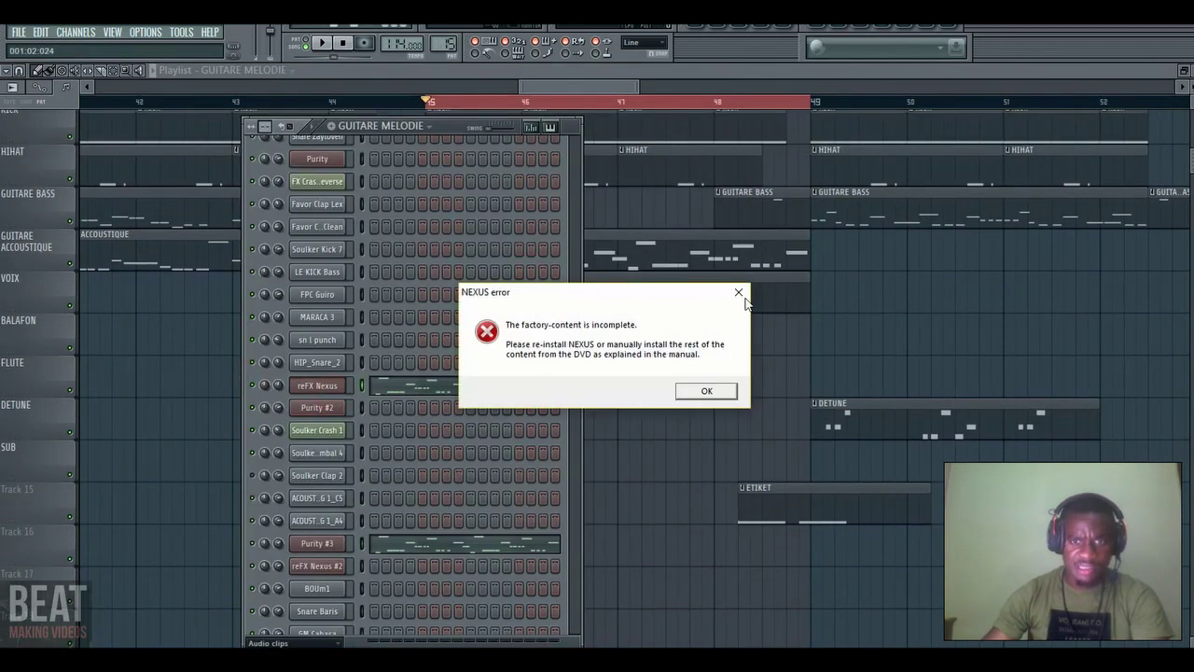
{"action": "left_click", "coordinate": [739, 293]}
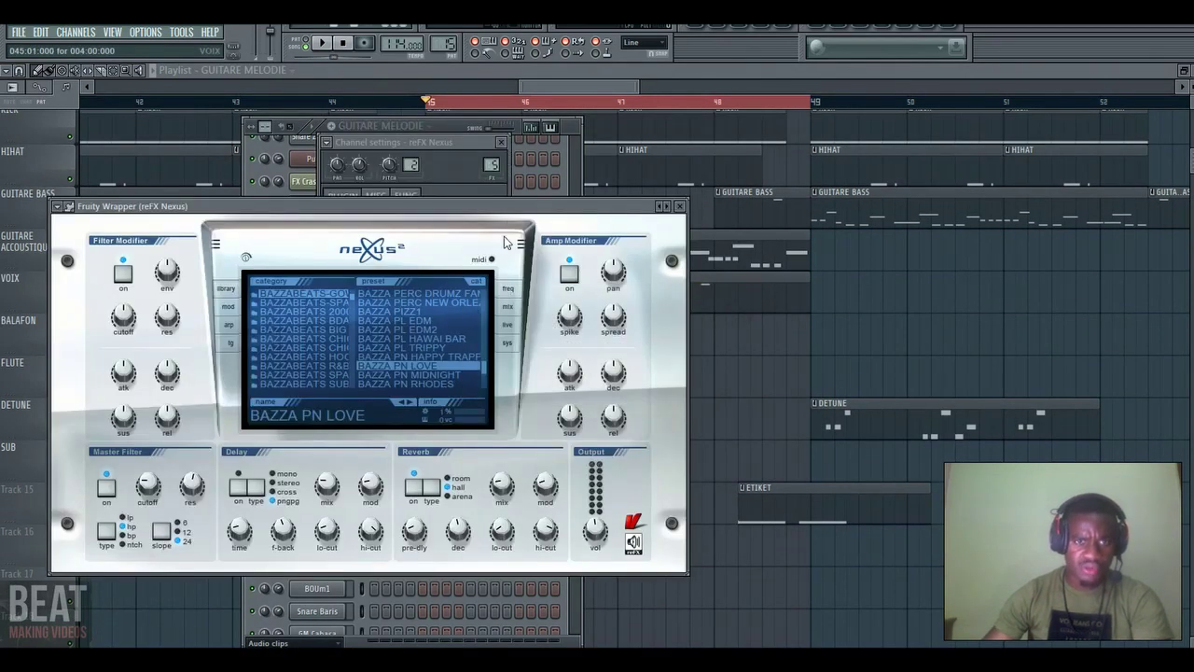
- Audition notes with the BAZZA PN LOVE preset in reFX Nexus and close the plugin
{"action": "left_click_drag", "start_coordinate": [509, 211], "coordinate": [516, 181]}
{"action": "key", "text": "c"}
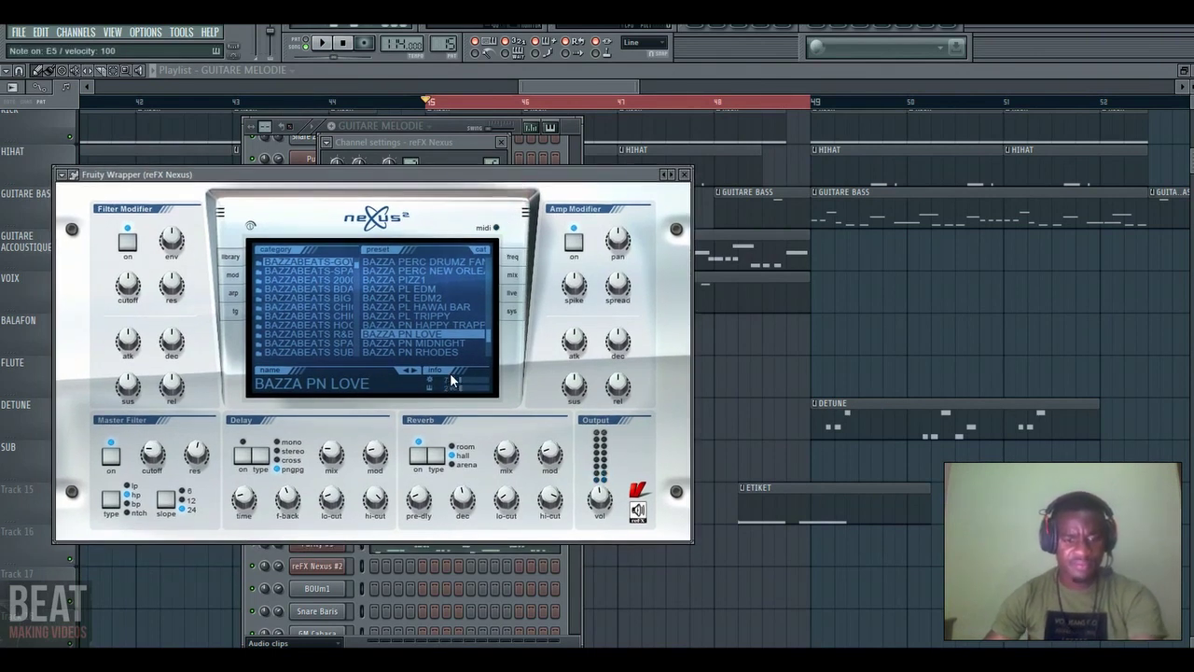
{"action": "key", "text": "t"}
{"action": "left_click", "coordinate": [684, 176]}
- Play the looped section, adjust the reFX Nexus channel's volume and return to the playlist
{"action": "key", "text": "space"}
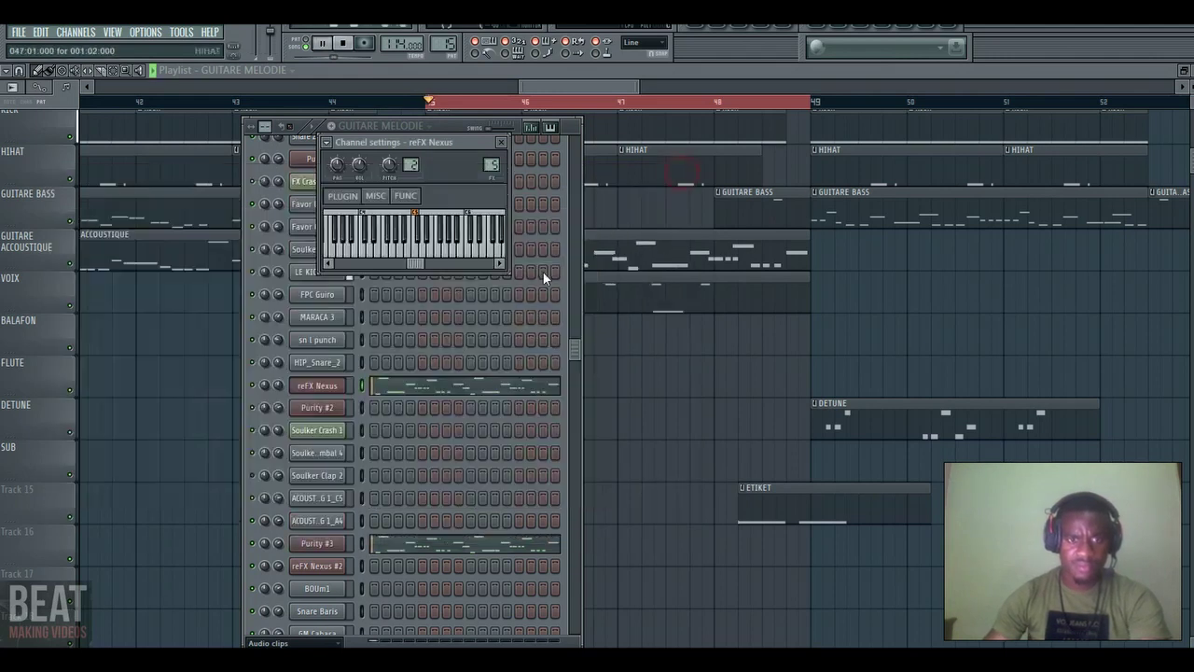
{"action": "left_click_drag", "start_coordinate": [281, 386], "coordinate": [284, 394]}
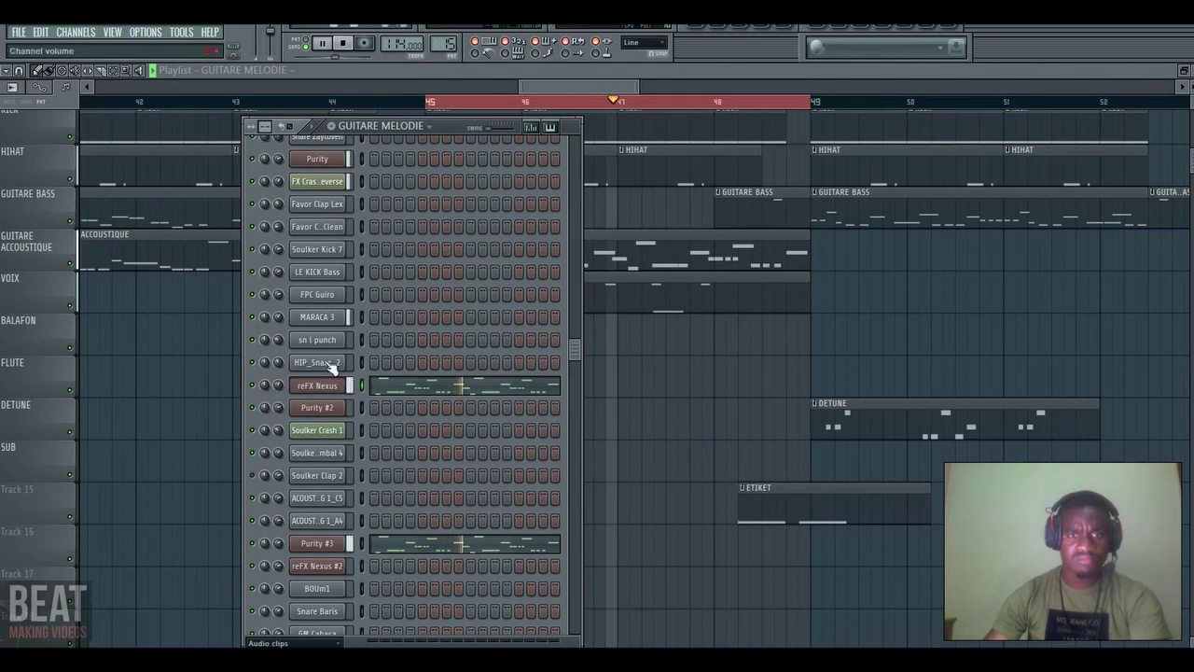
{"action": "left_click", "coordinate": [576, 89]}
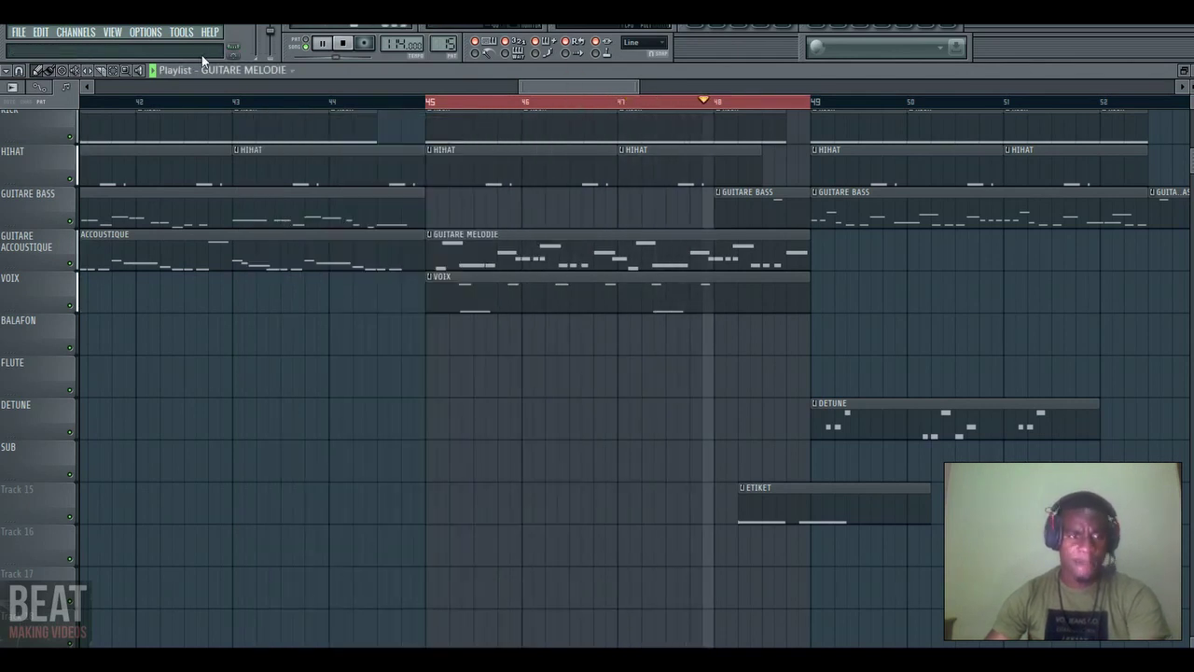
- Clear the playlist's loop selection over bars 45 to 48, stop playback and bring the section from bar 53 into view
{"action": "left_click", "coordinate": [639, 107]}
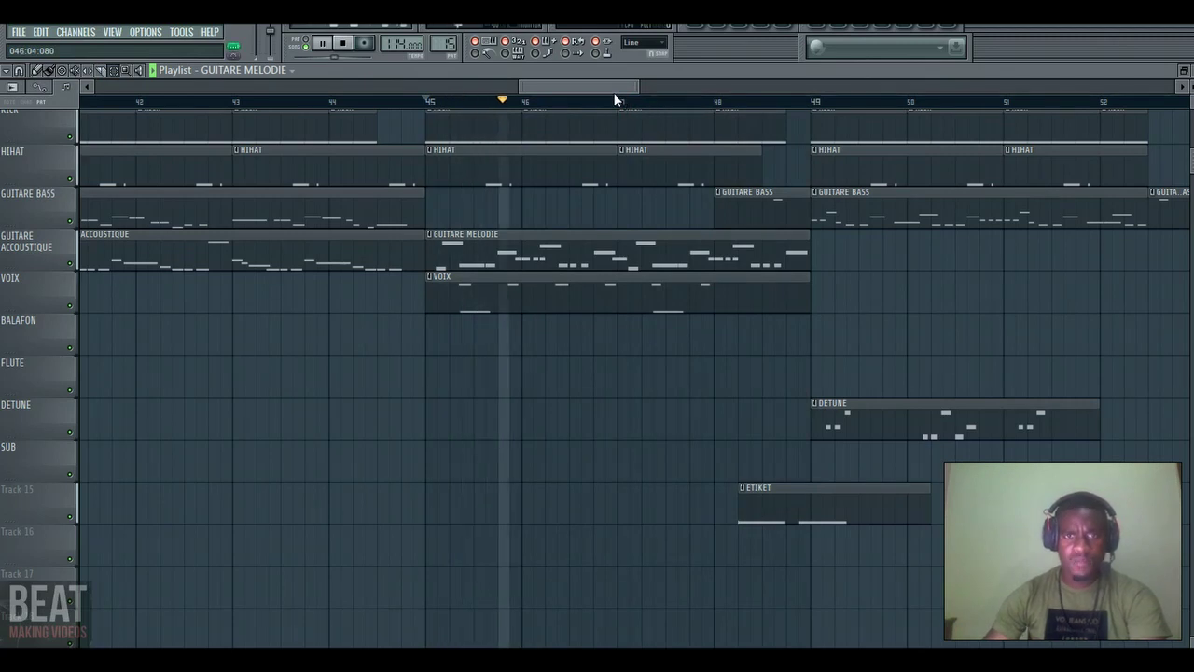
{"action": "key", "text": "space"}
{"action": "left_click_drag", "start_coordinate": [638, 86], "coordinate": [677, 90]}
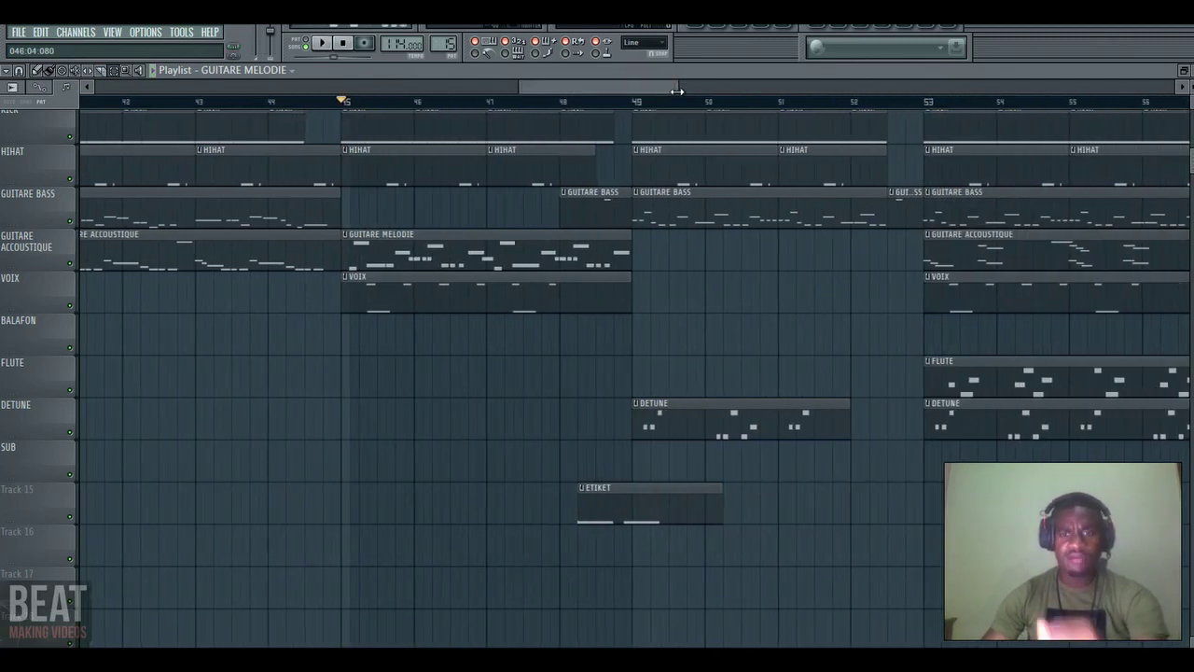